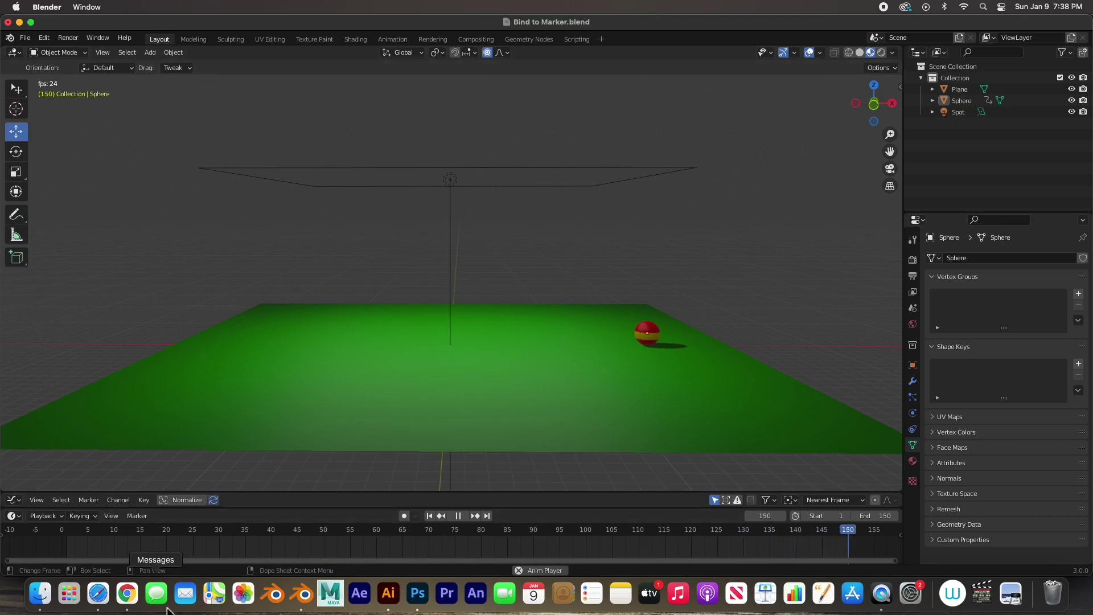
Switch from Blender to the YouTube tutorial on Maya's Camera Sequencer in Chrome
left_click(126, 594)
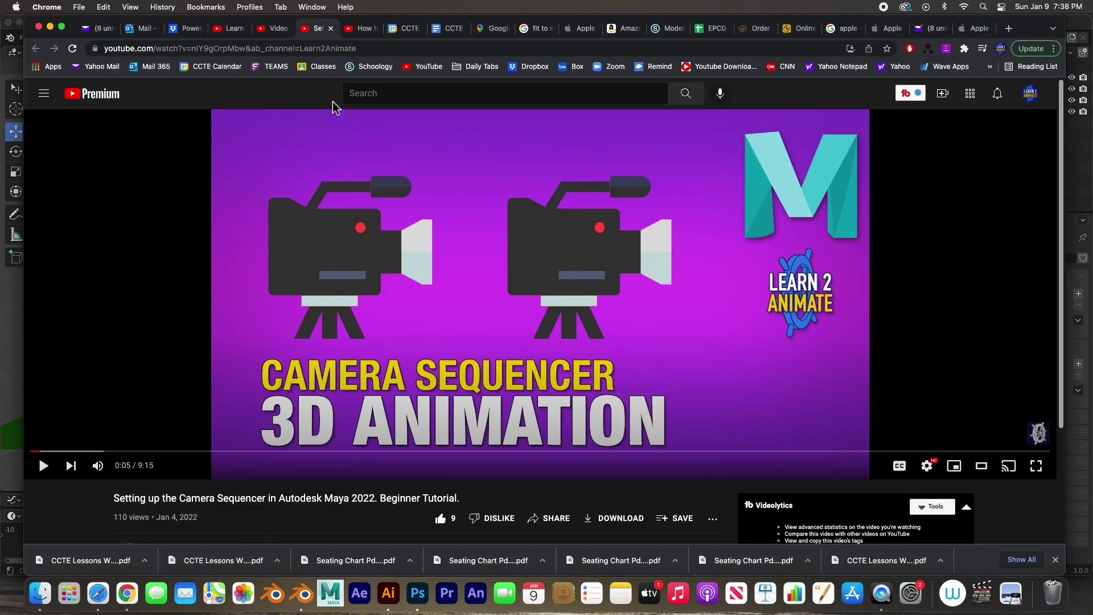
Compare the multiple-scenes and Camera Sequencer tutorial tabs, then return to the Blender ball scene
left_click(365, 29)
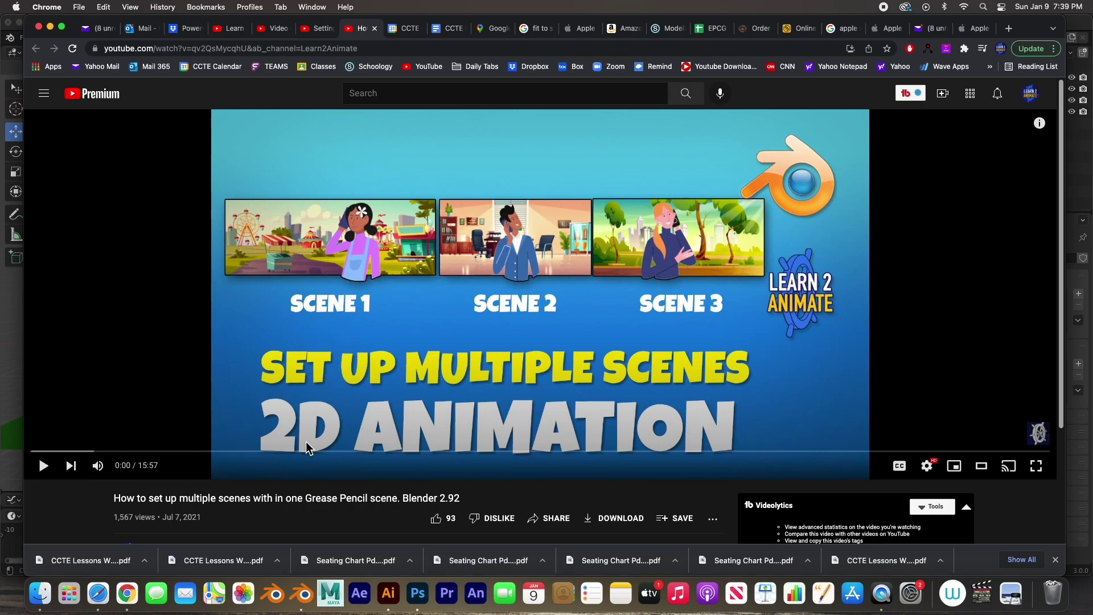
left_click(319, 32)
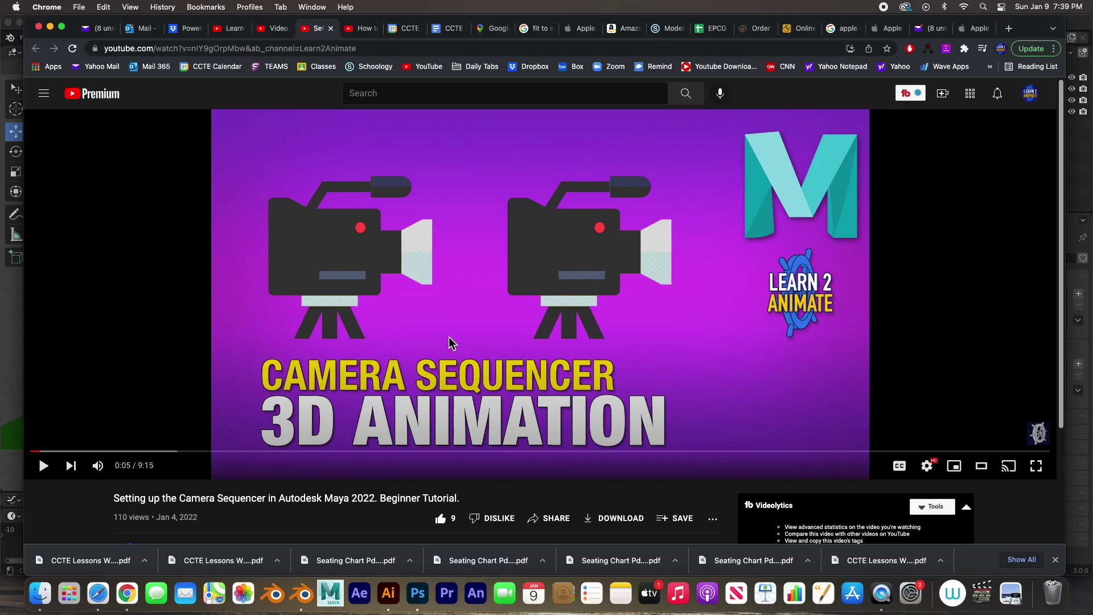
left_click(364, 28)
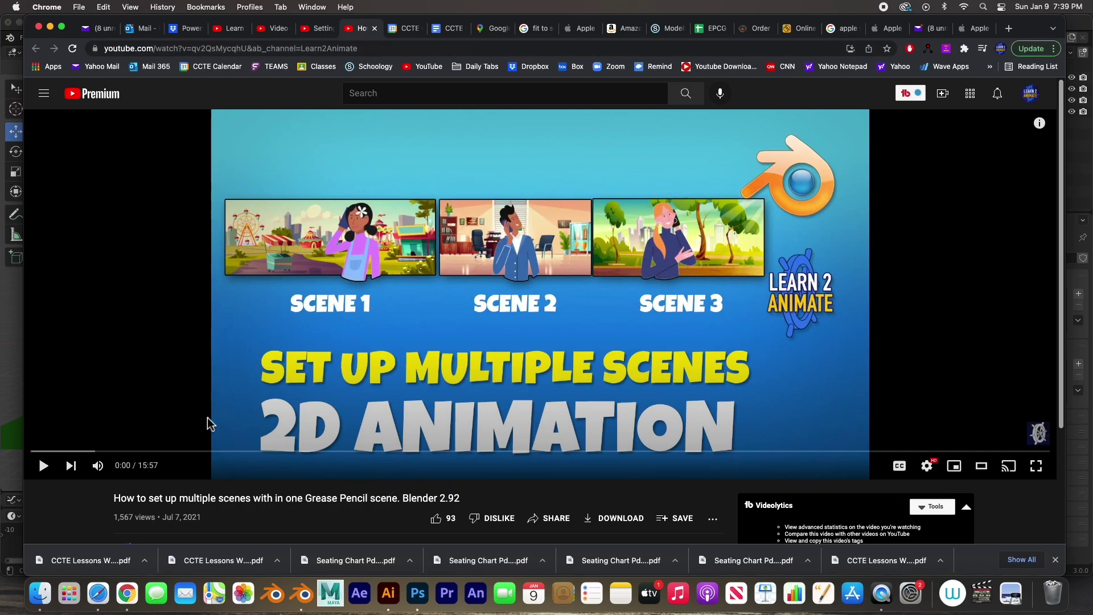
left_click(304, 598)
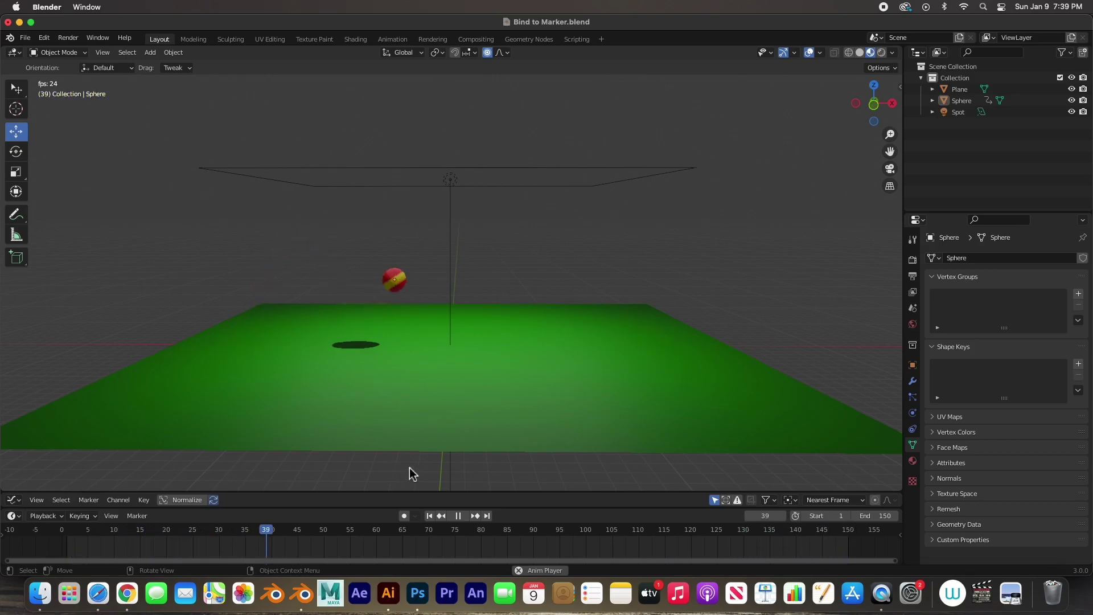
Pause the animation at frame 118, inspect the plane, Spot light and sphere, then deselect everything
left_click(460, 517)
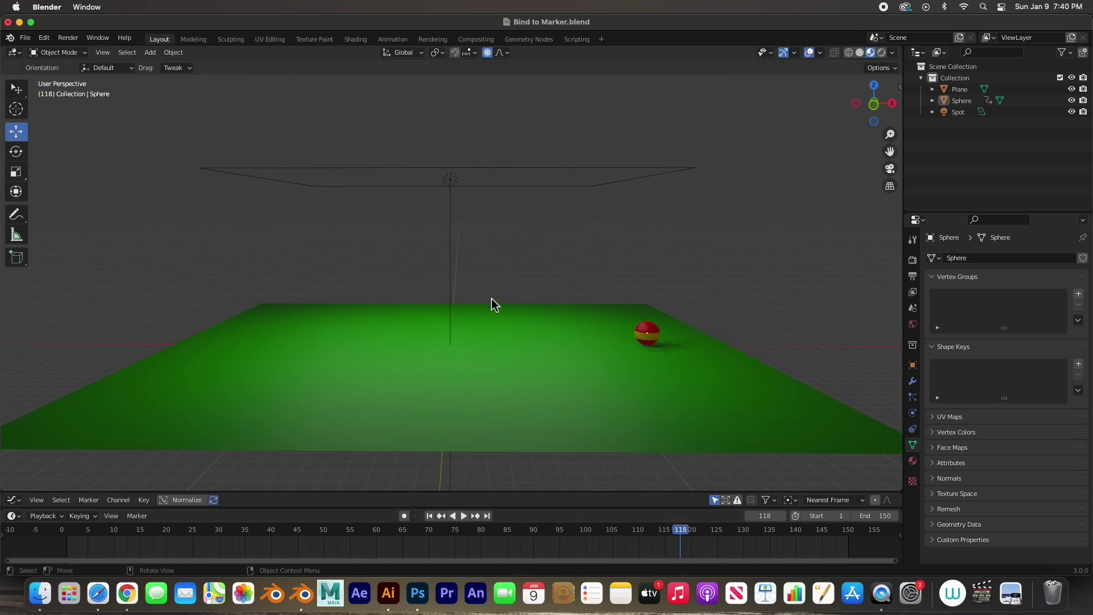
left_click(960, 89)
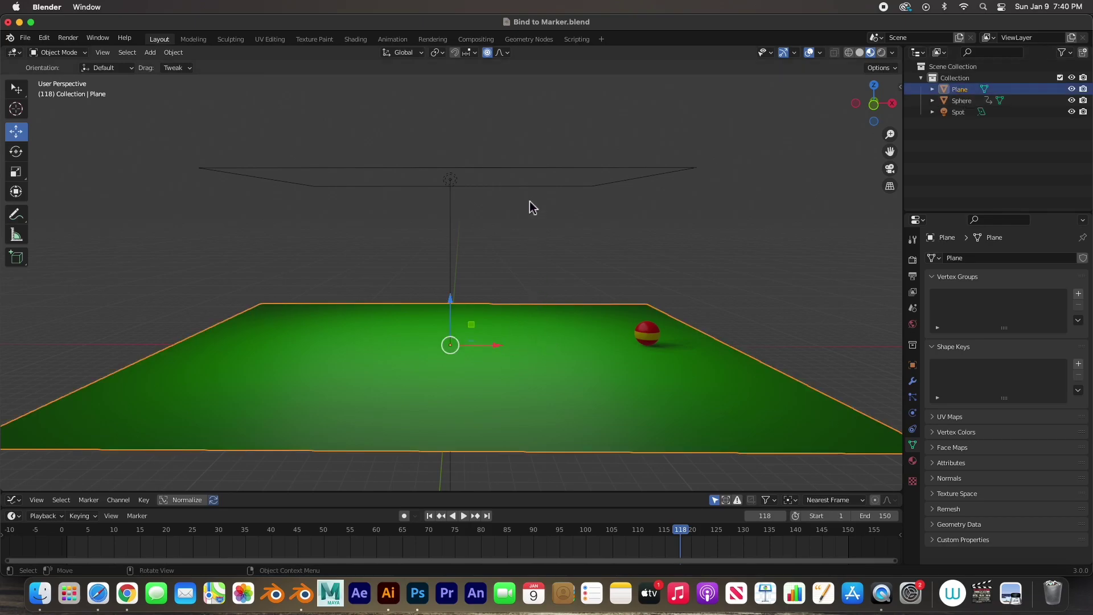
left_click(535, 174)
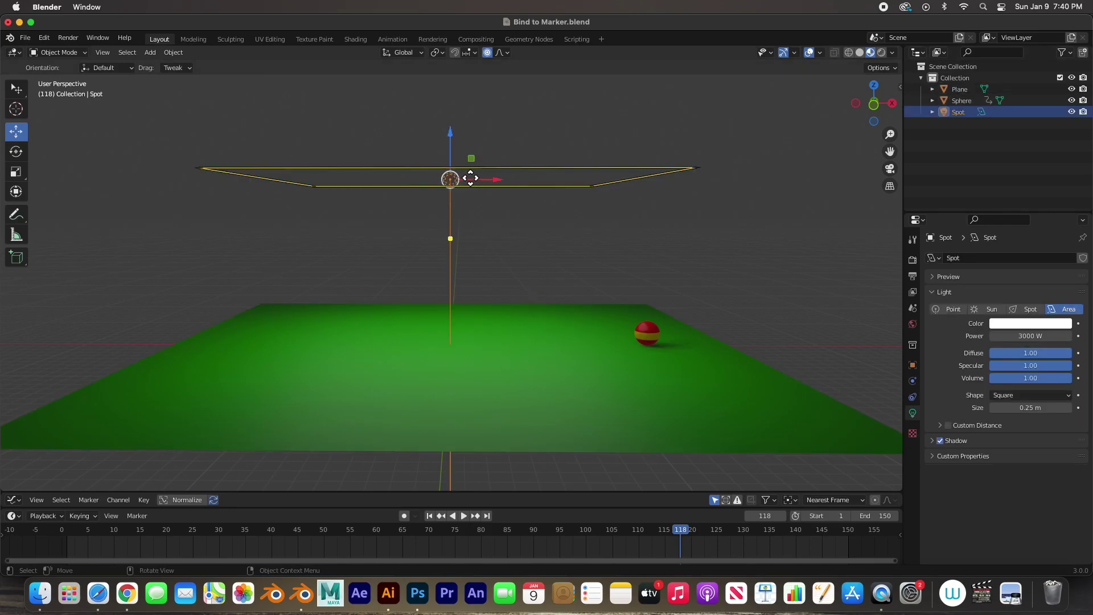
left_click(648, 340)
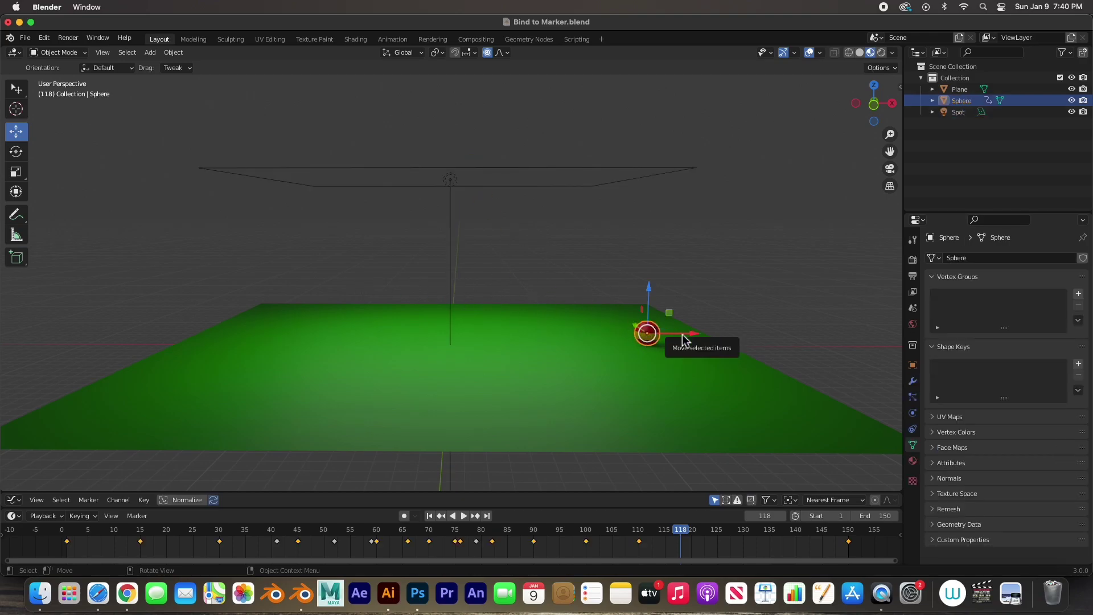
left_click(628, 262)
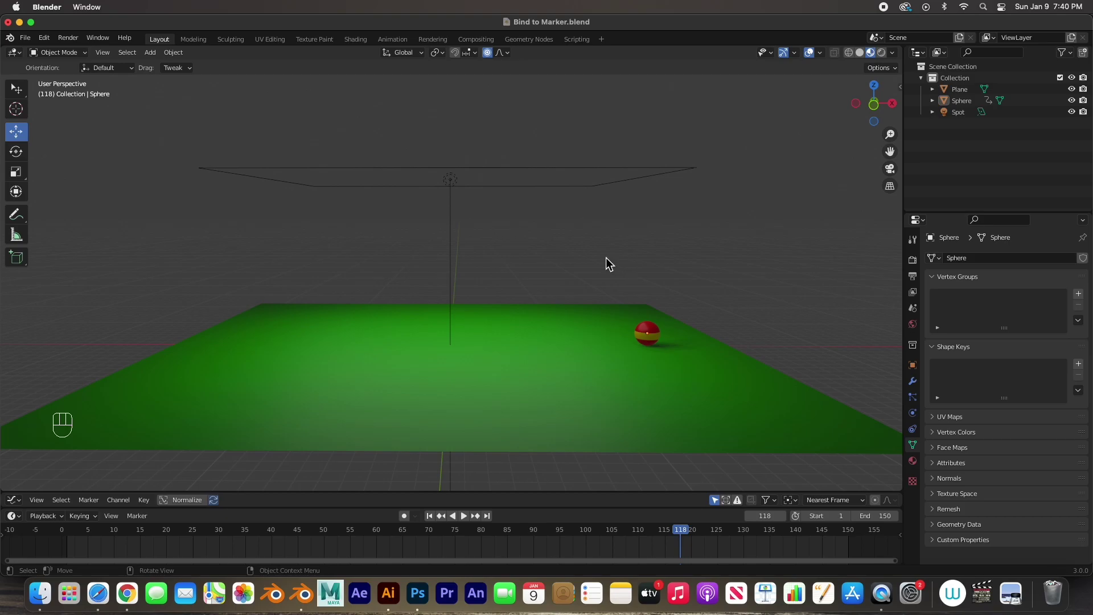
key("shift+a")
mouse_move(608, 263)
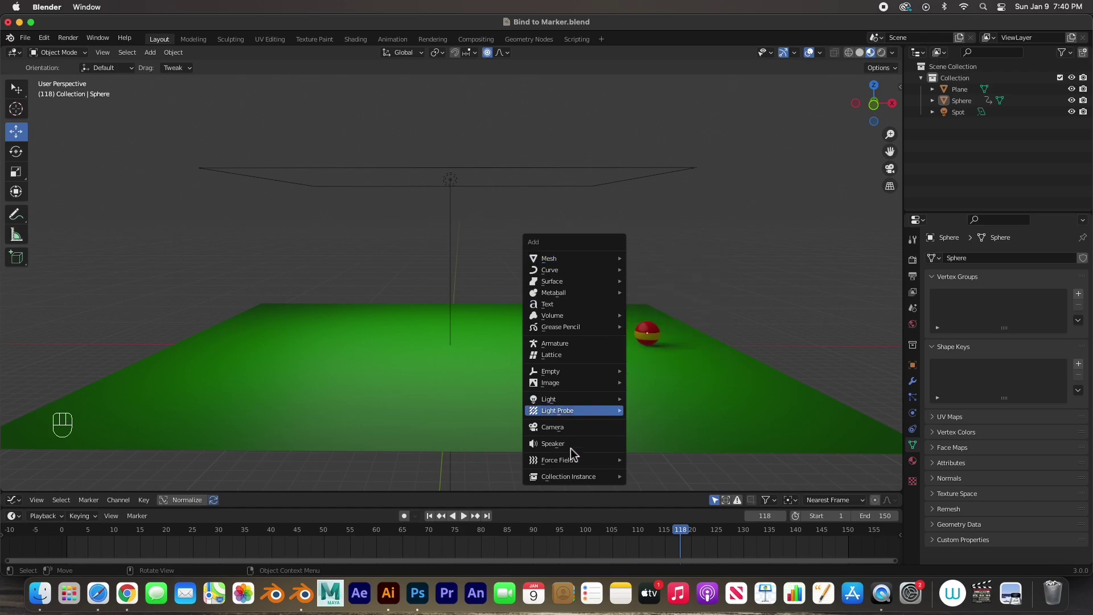
Add a camera, raise it above the plane, shift it along Y and tilt it toward the ball
left_click(565, 427)
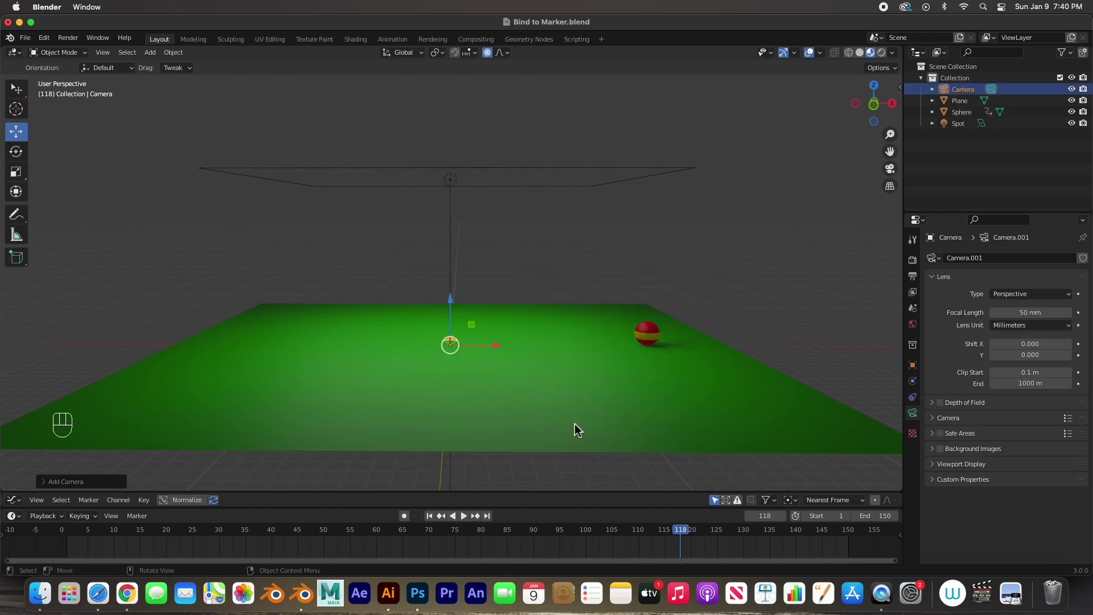
left_click_drag(450, 303, 456, 222)
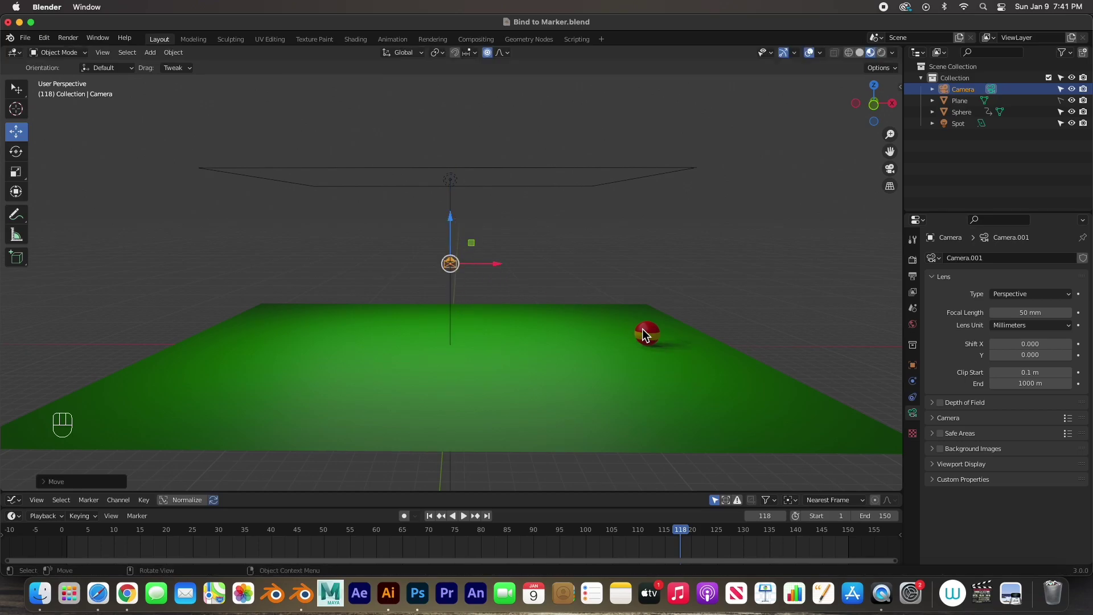
key("KP_3")
left_click_drag(507, 266, 241, 209)
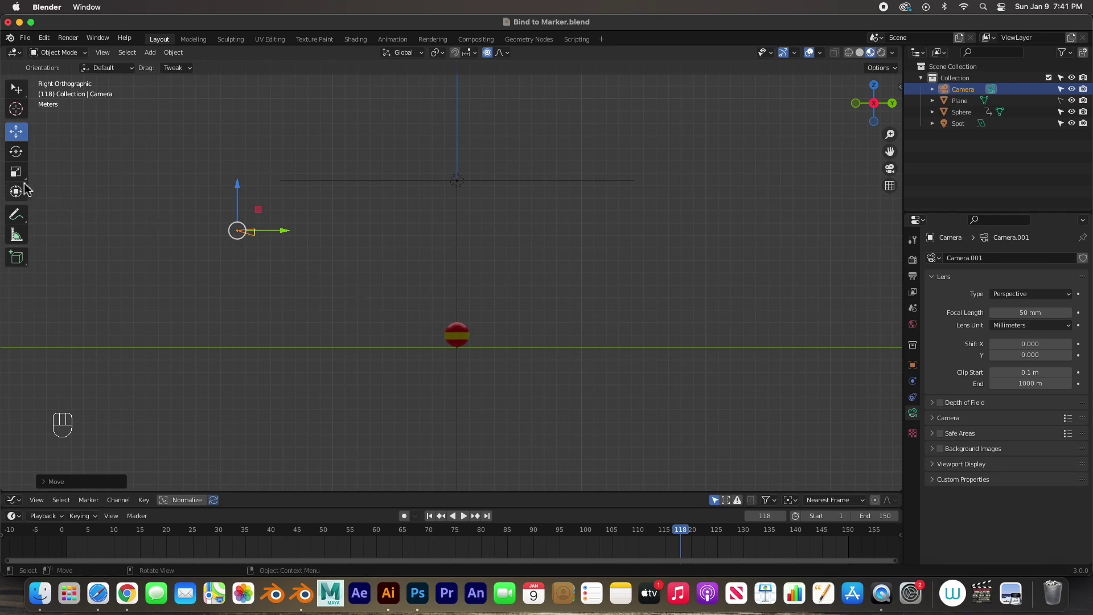
left_click(16, 153)
left_click_drag(261, 200, 263, 210)
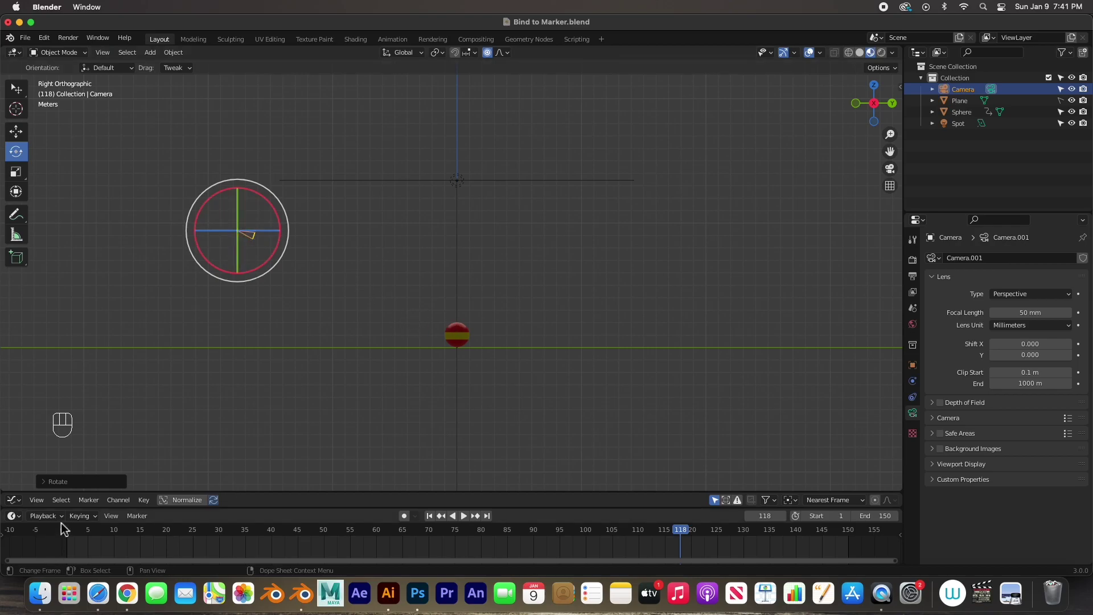
Return the timeline to frame 1 and orbit back to a perspective view of the scene
left_click(68, 545)
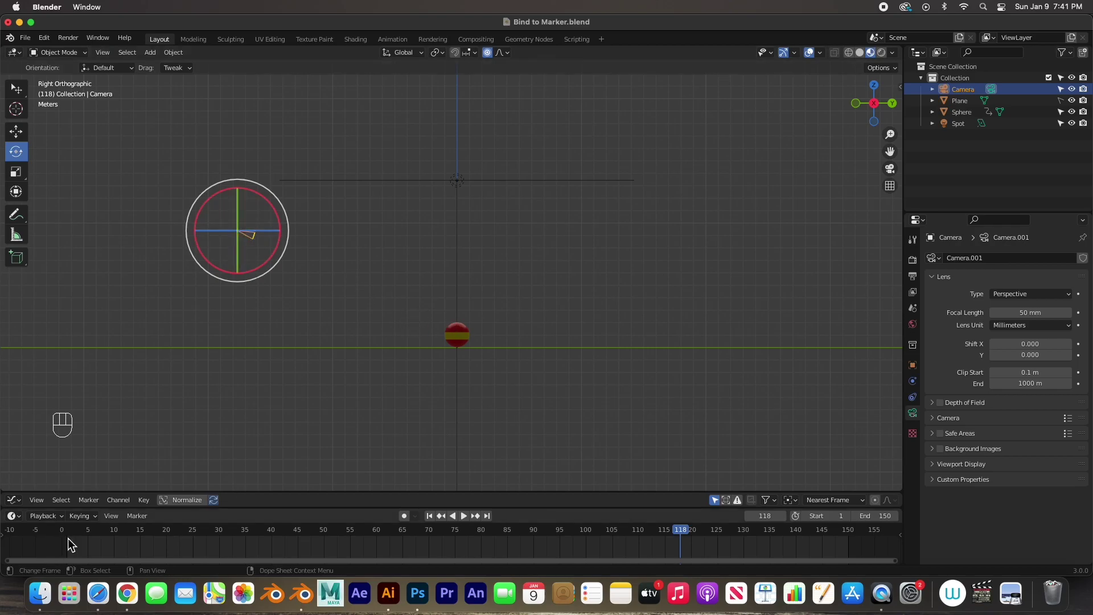
left_click(67, 541)
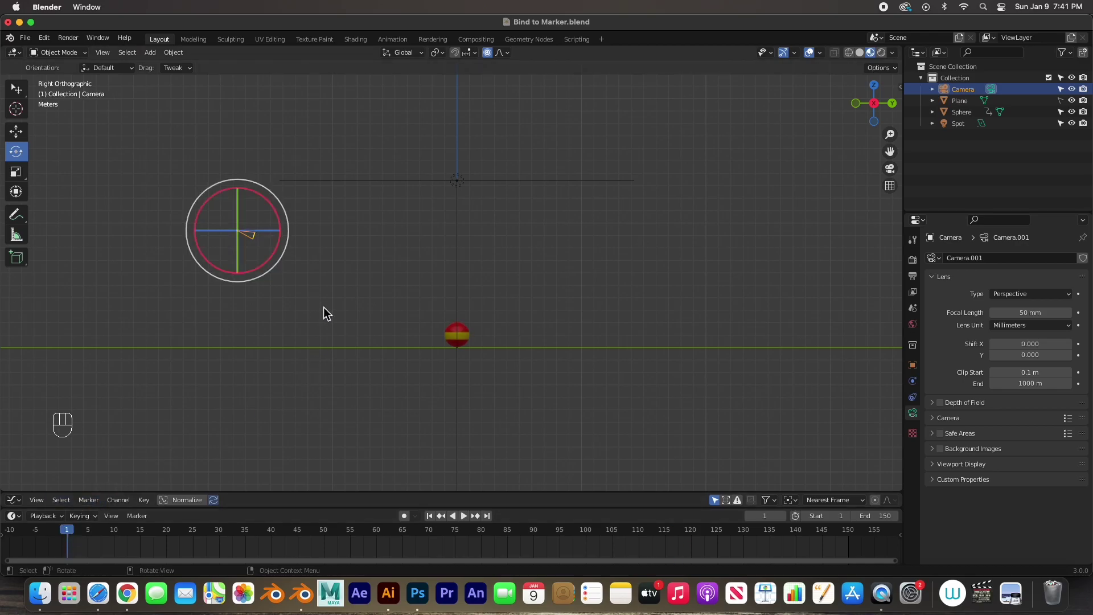
middle_click_drag(264, 312, 400, 321)
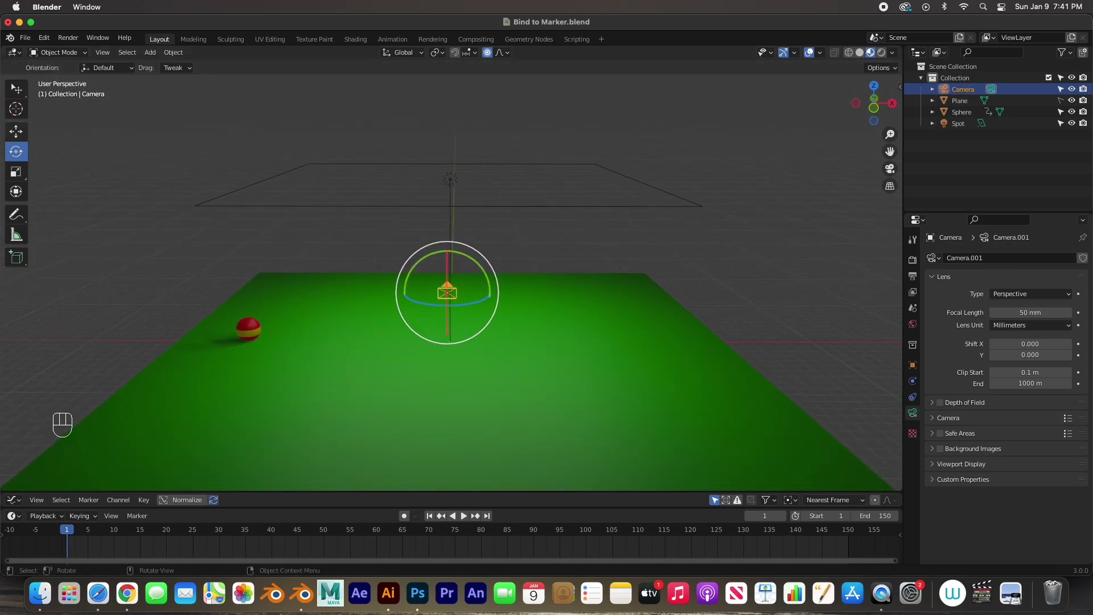
Slide the camera along X beside the ball and split the 3D view into two side-by-side viewports
left_click(16, 133)
left_click_drag(493, 302, 272, 306)
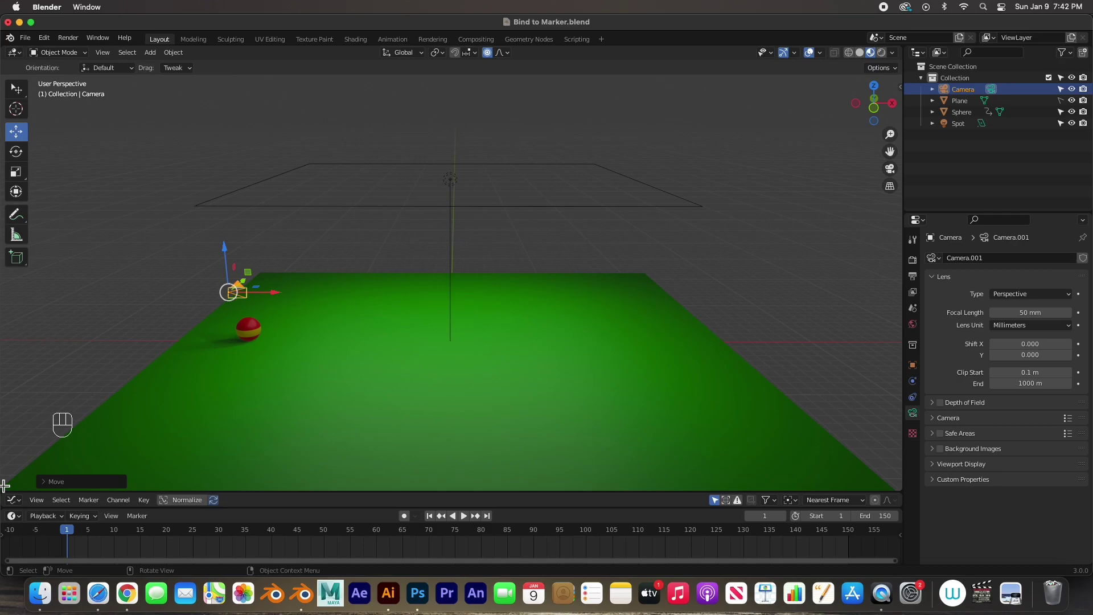
left_click_drag(4, 485, 487, 468)
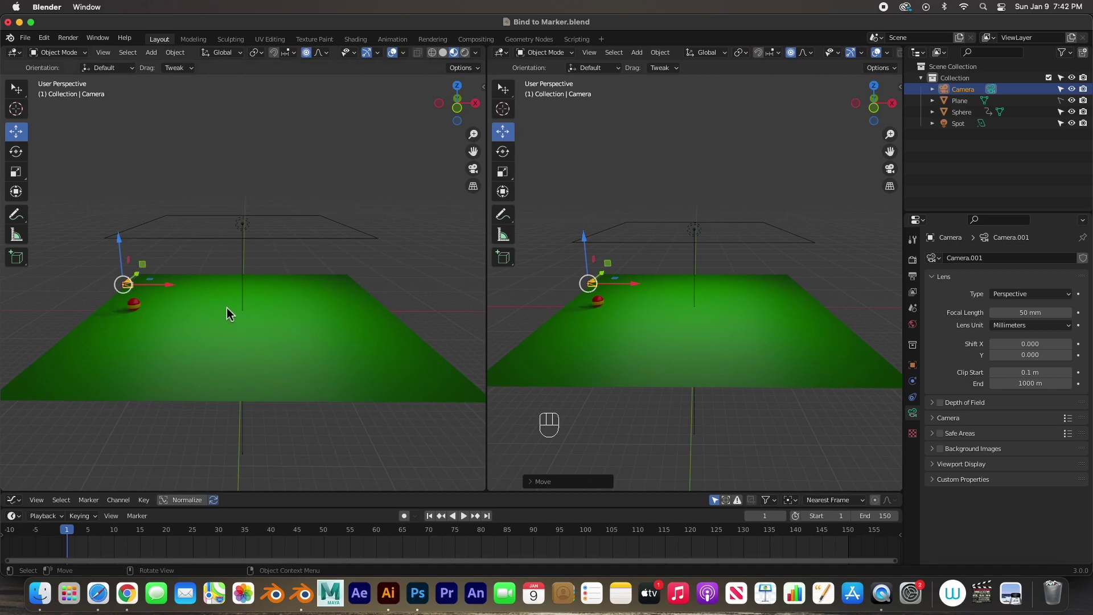
Show the top view on the left, nudge the camera along X, and look through the camera on the right
key("KP_7")
left_click_drag(196, 390, 158, 385)
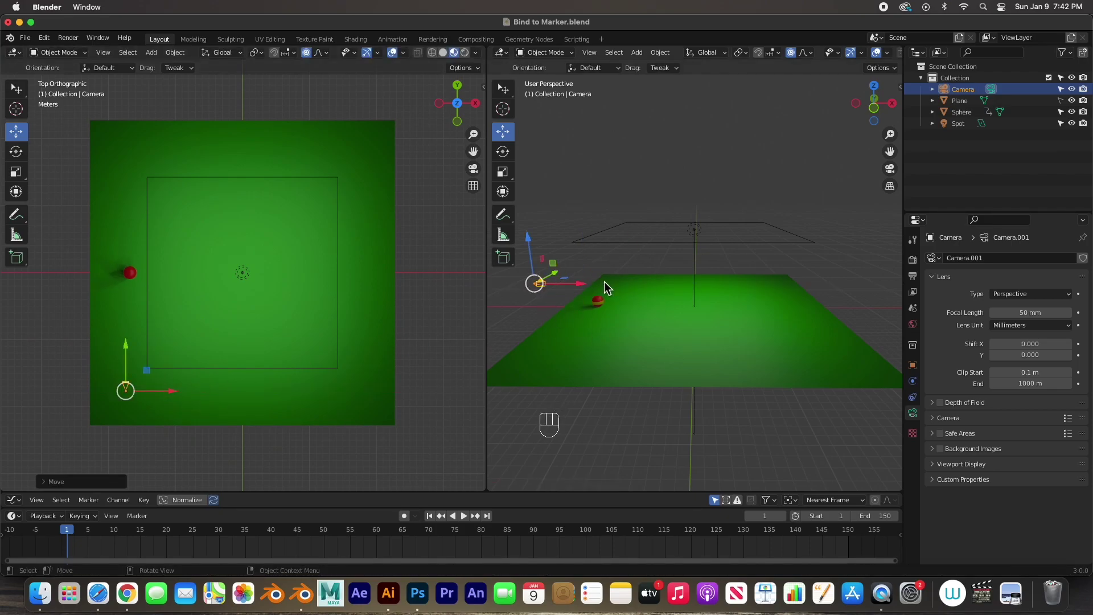
key("KP_0")
scroll(716, 282, "up", 8)
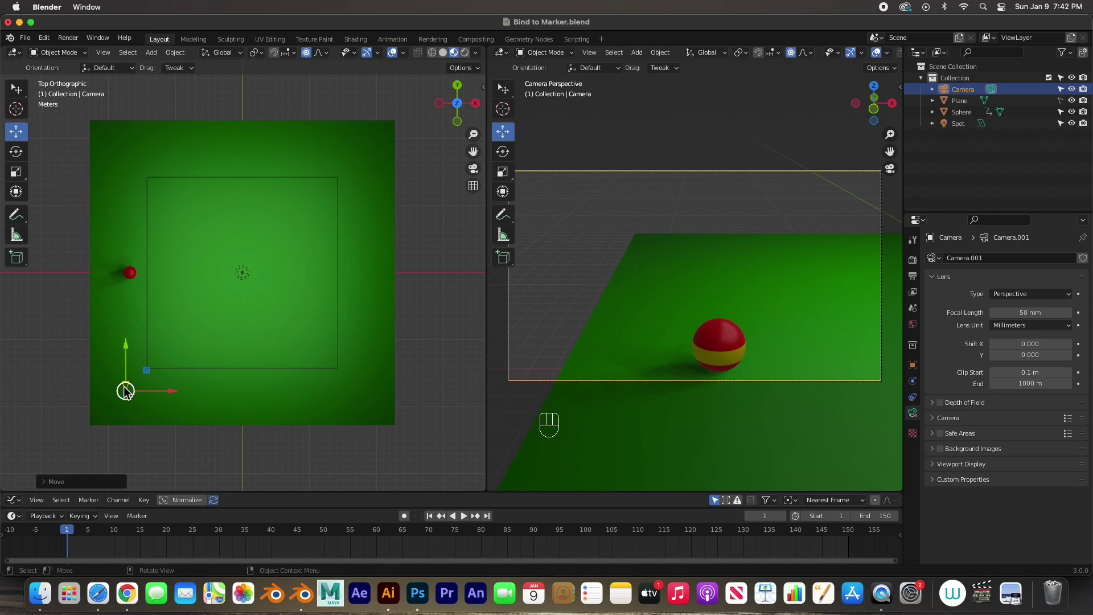
Alternately rotate and move the camera until the ball is framed in its shot
left_click(15, 151)
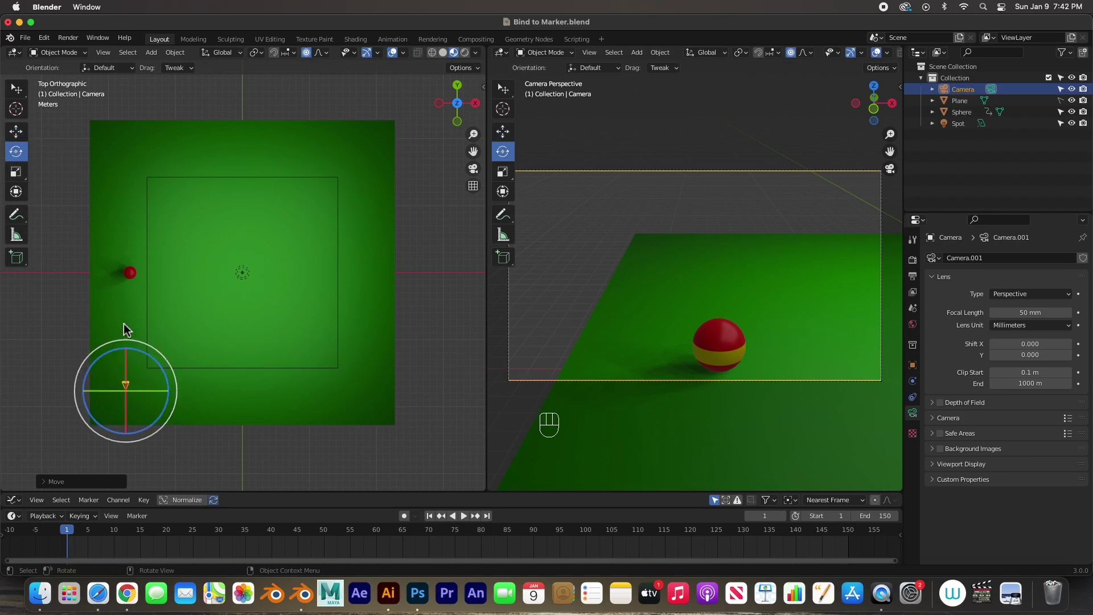
left_click_drag(127, 367, 124, 367)
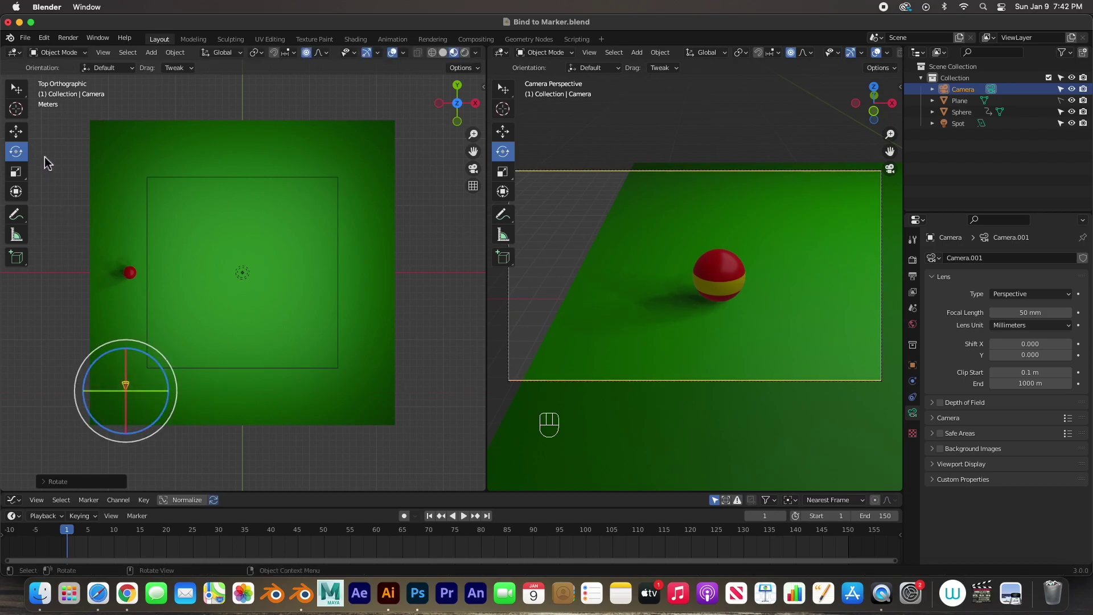
left_click(16, 132)
left_click_drag(168, 393, 181, 391)
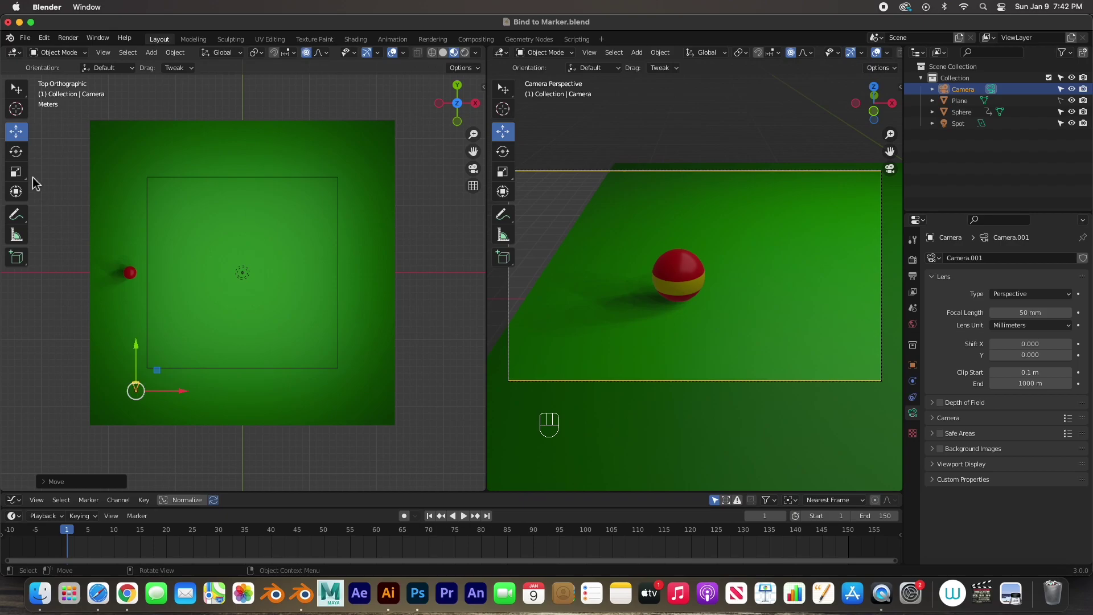
left_click(16, 152)
left_click_drag(137, 362, 137, 362)
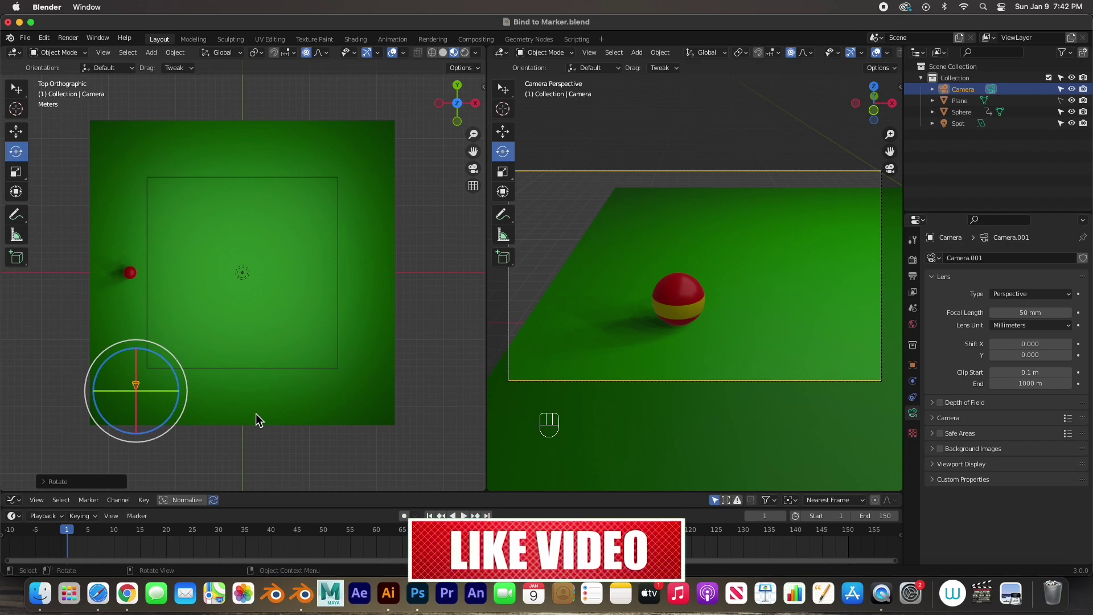
Keyframe the camera's location and rotation at frame 1
key("i")
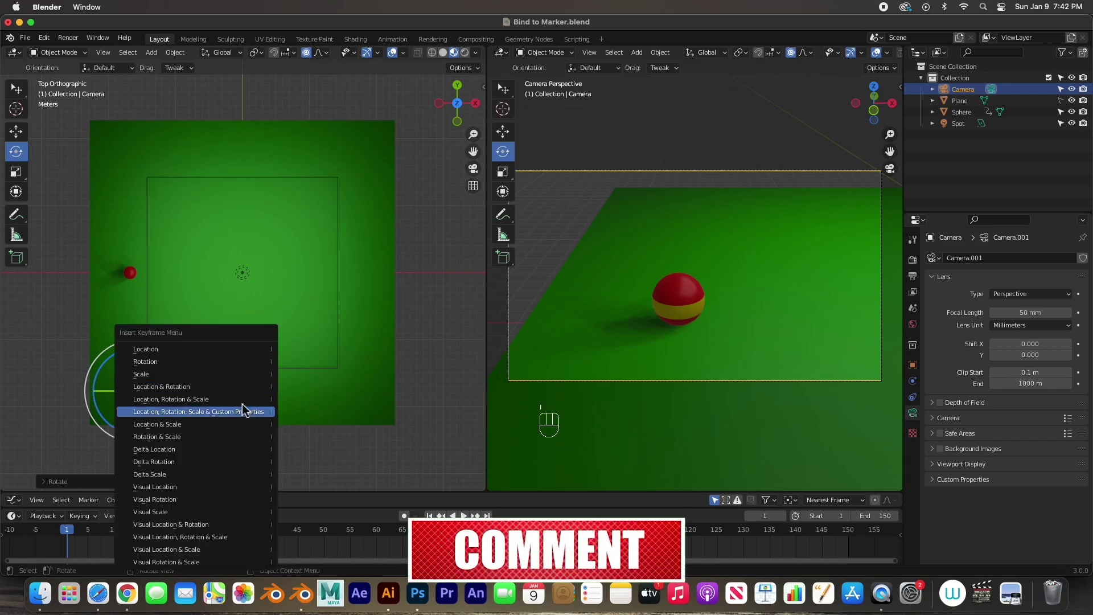
left_click(162, 386)
left_click(87, 530)
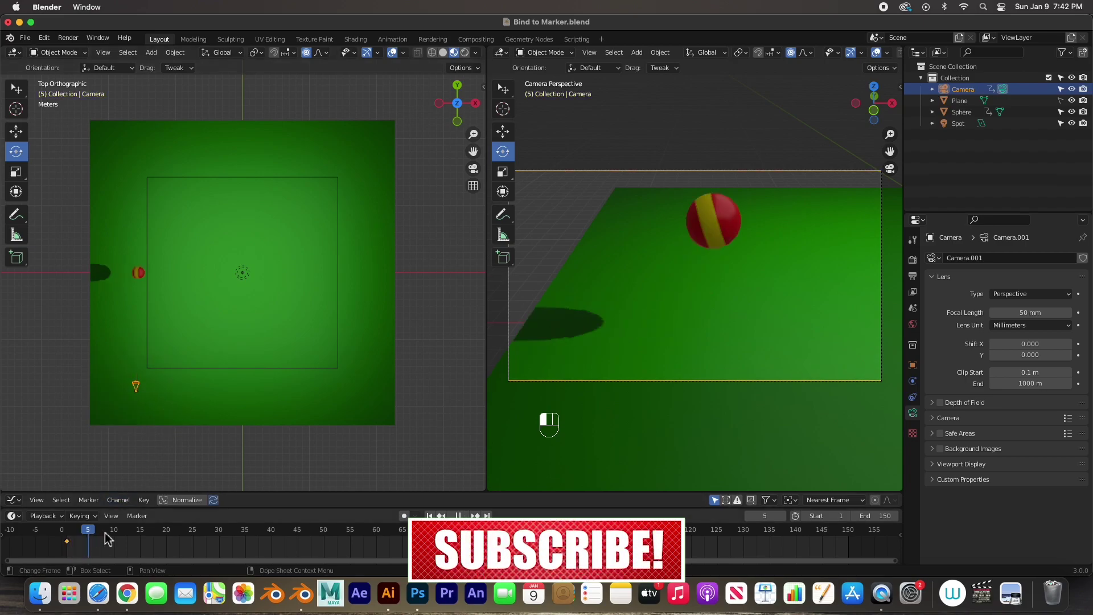
At frame 80, slide the camera along X to keep the ball in shot and keyframe location and rotation
left_click_drag(539, 540, 660, 541)
left_click_drag(581, 540, 489, 548)
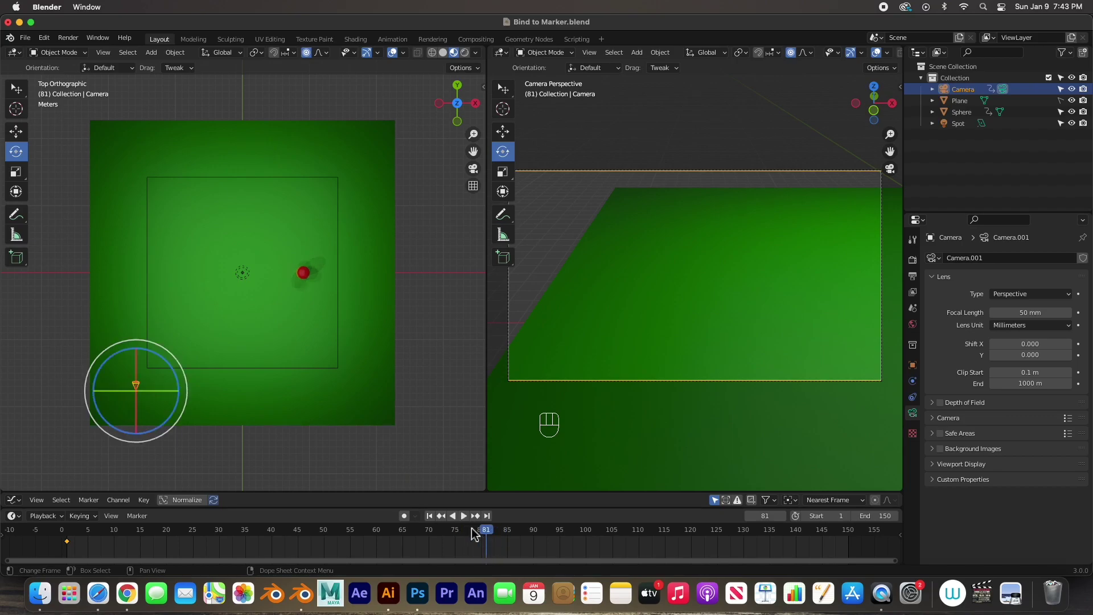
left_click_drag(487, 533, 481, 534)
left_click(16, 131)
left_click_drag(181, 399, 364, 404)
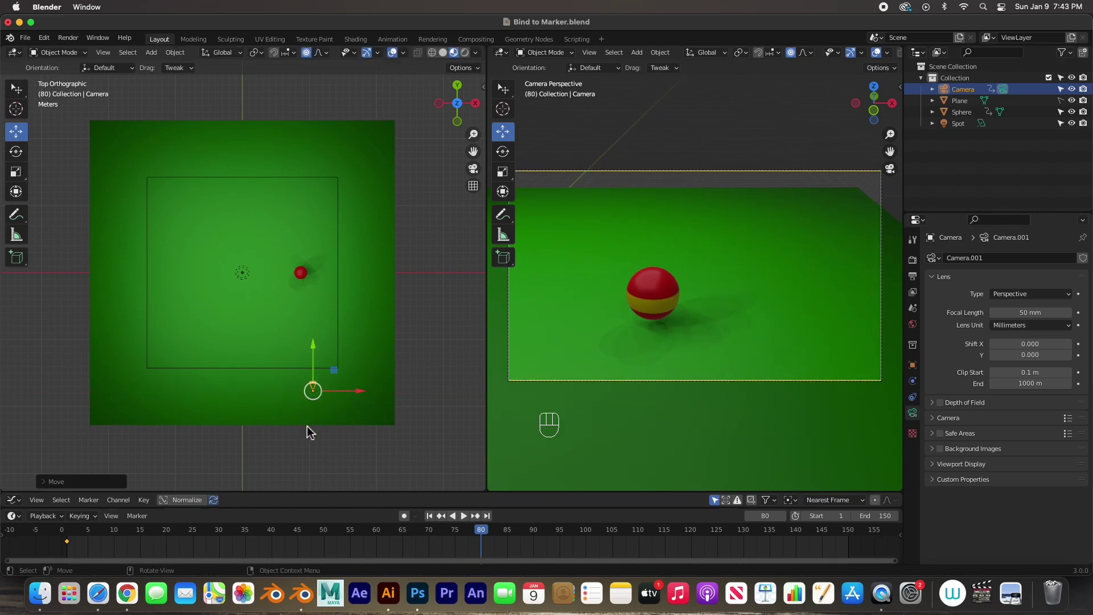
key("i")
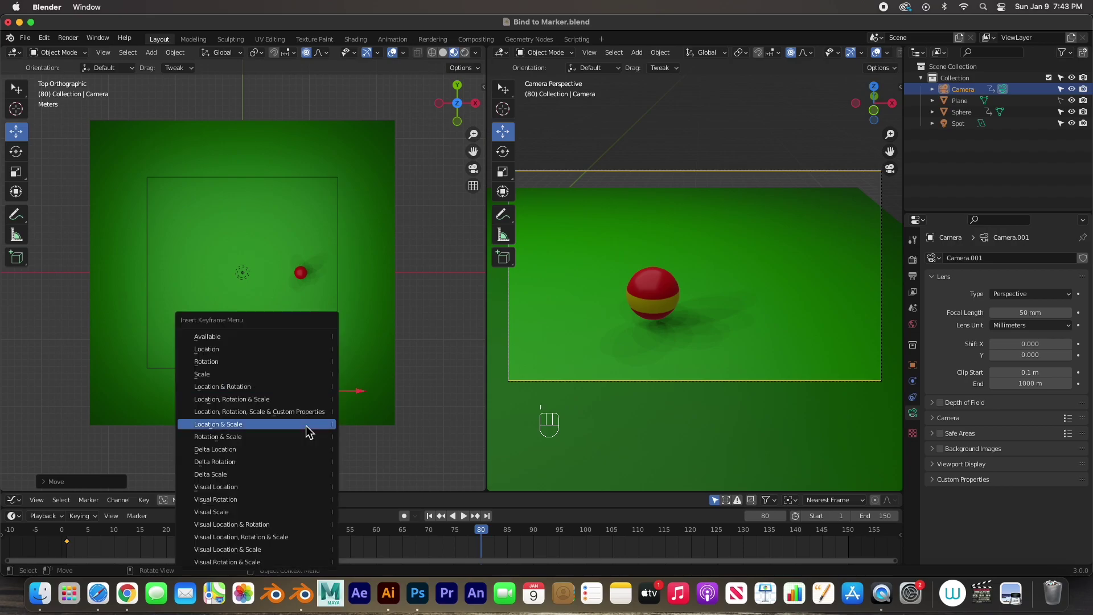
left_click(238, 396)
left_click_drag(481, 533, 66, 541)
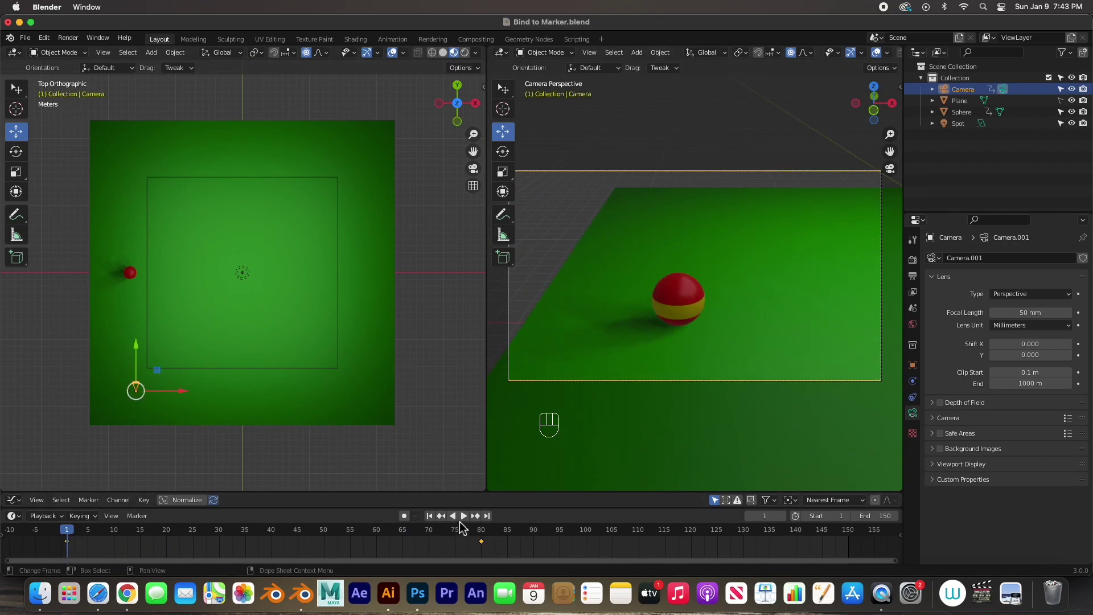
Play the animation and pause at frame 144 to check the first camera's framing of the ball
left_click(465, 516)
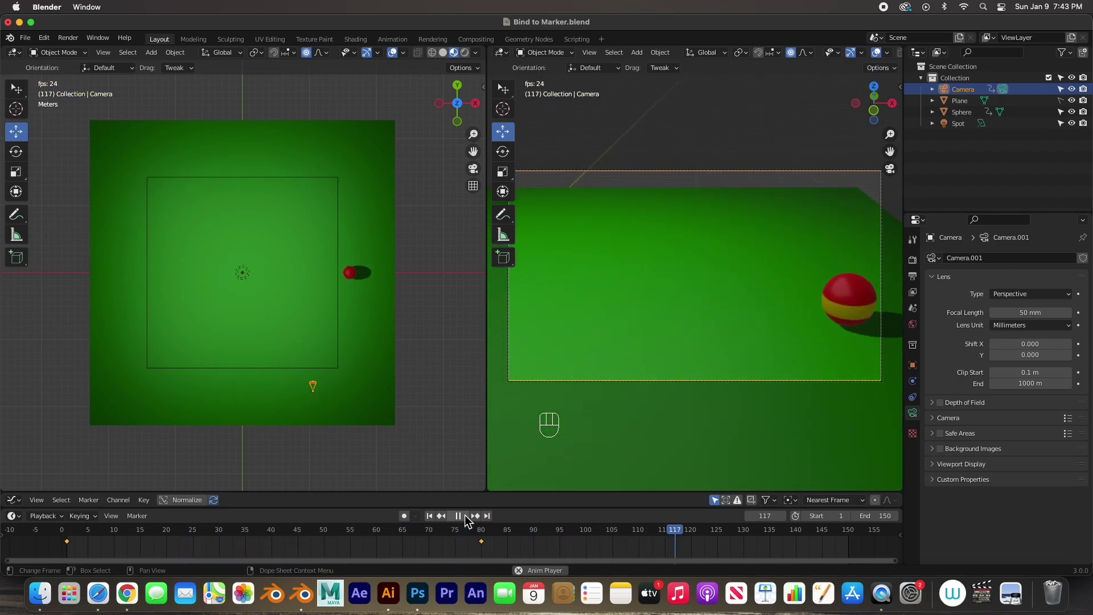
left_click(459, 516)
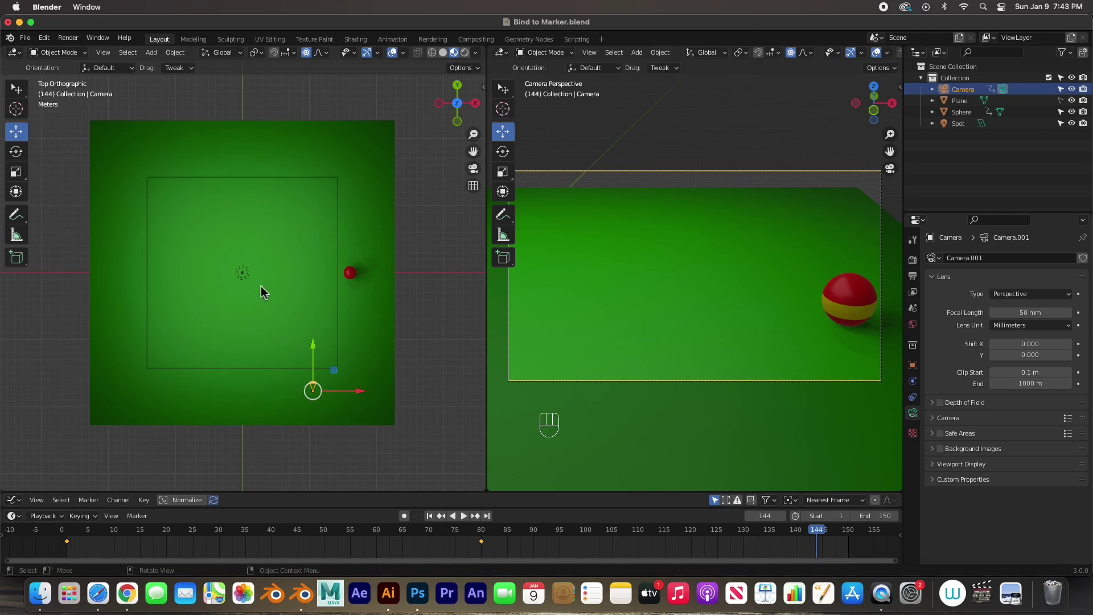
key("shift+a")
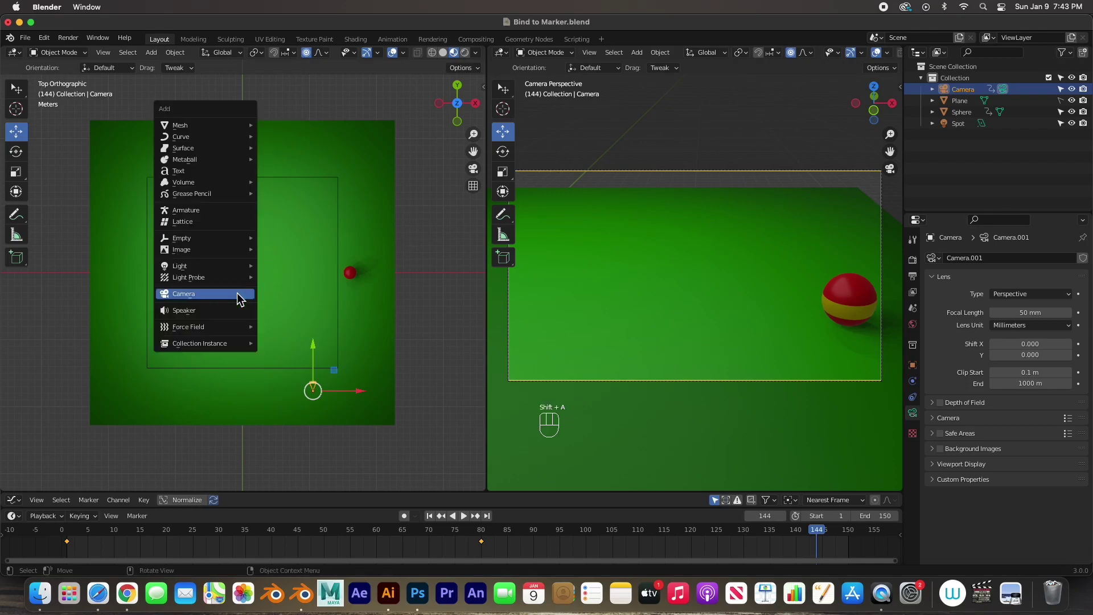
Add Camera.001, move it down along Y, raise it on Z and rotate it to face the ball
left_click(196, 297)
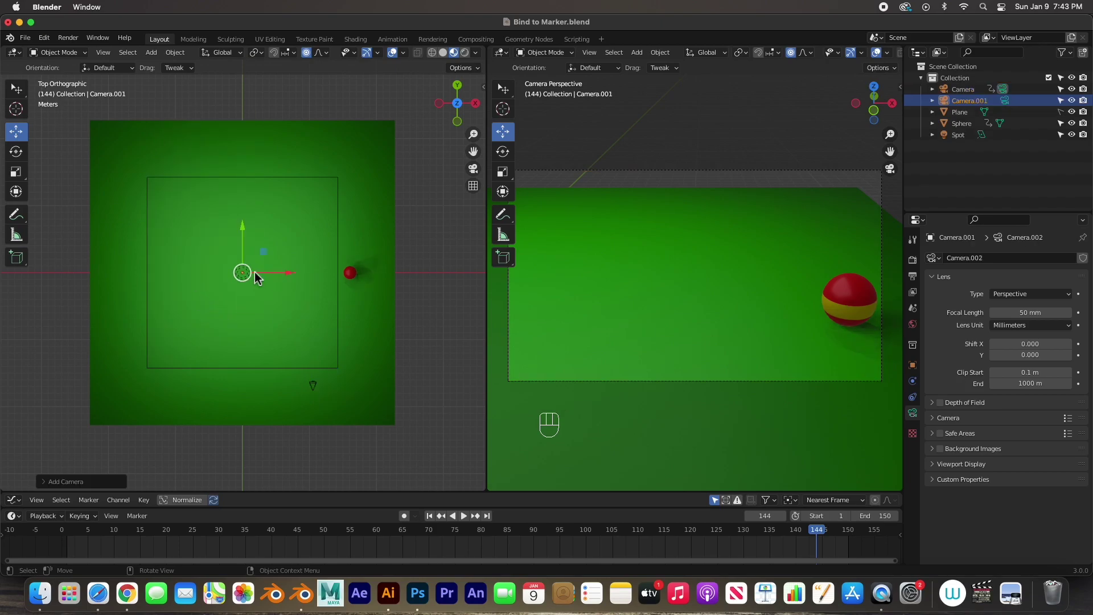
left_click_drag(241, 253, 490, 353)
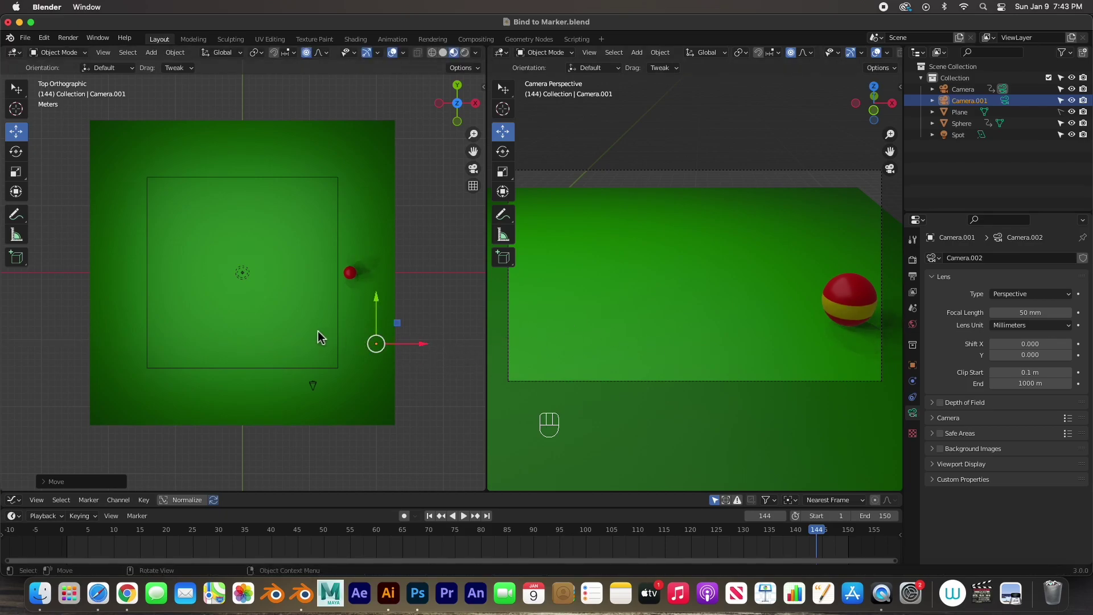
key("KP_3")
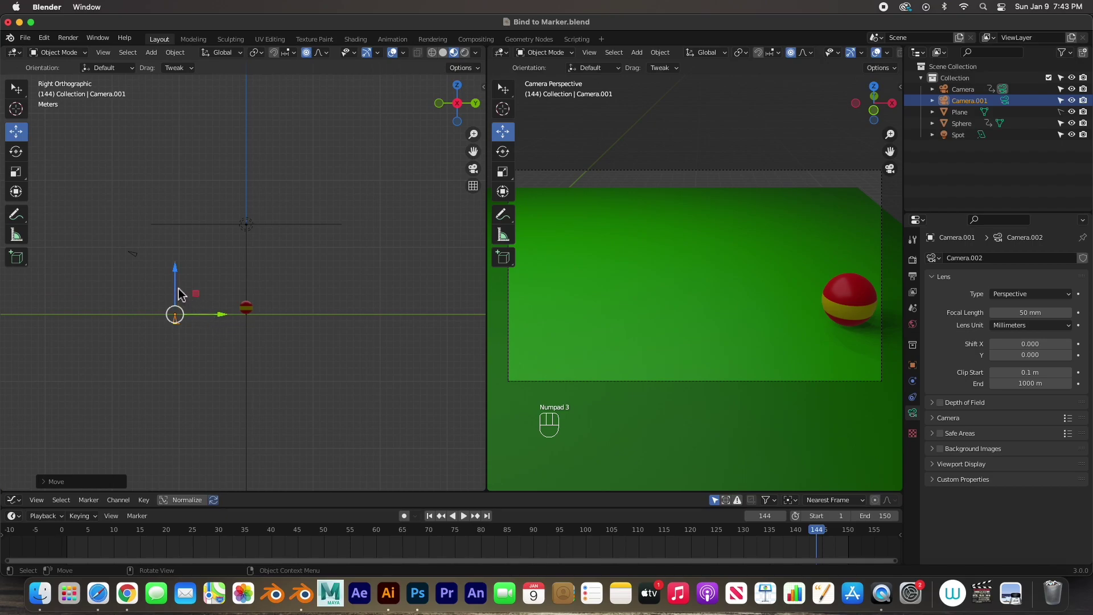
left_click_drag(178, 287, 180, 287)
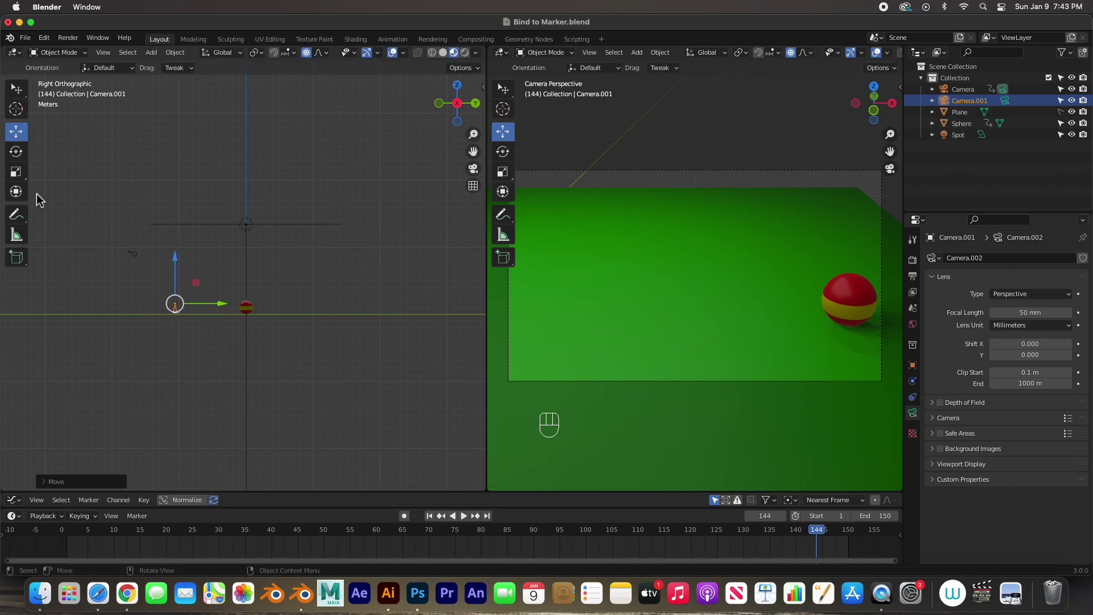
left_click(17, 152)
left_click(209, 273)
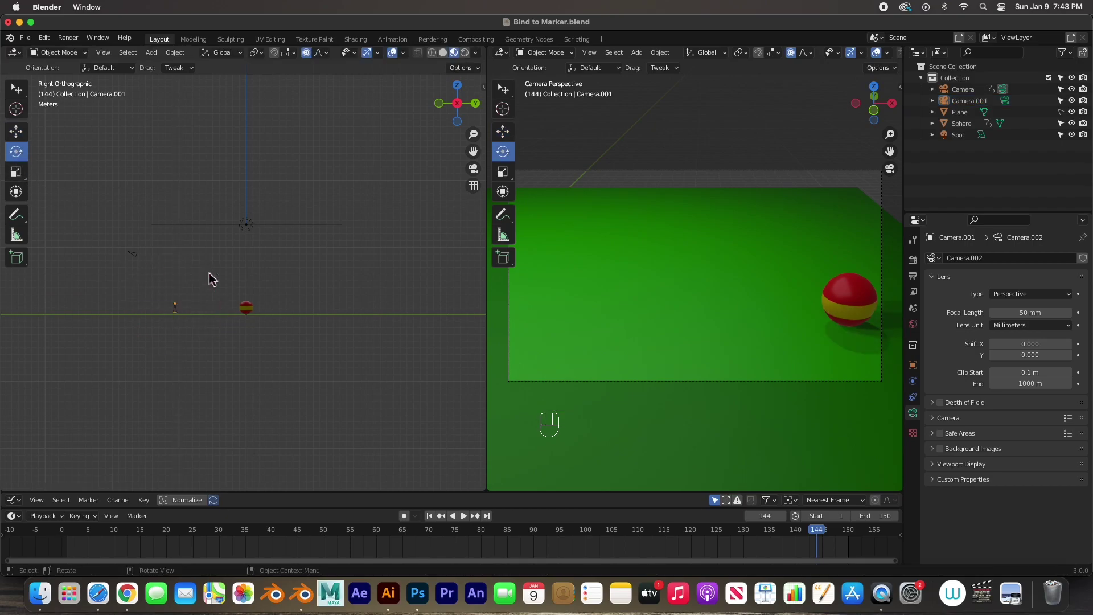
left_click(175, 308)
left_click_drag(209, 285, 137, 257)
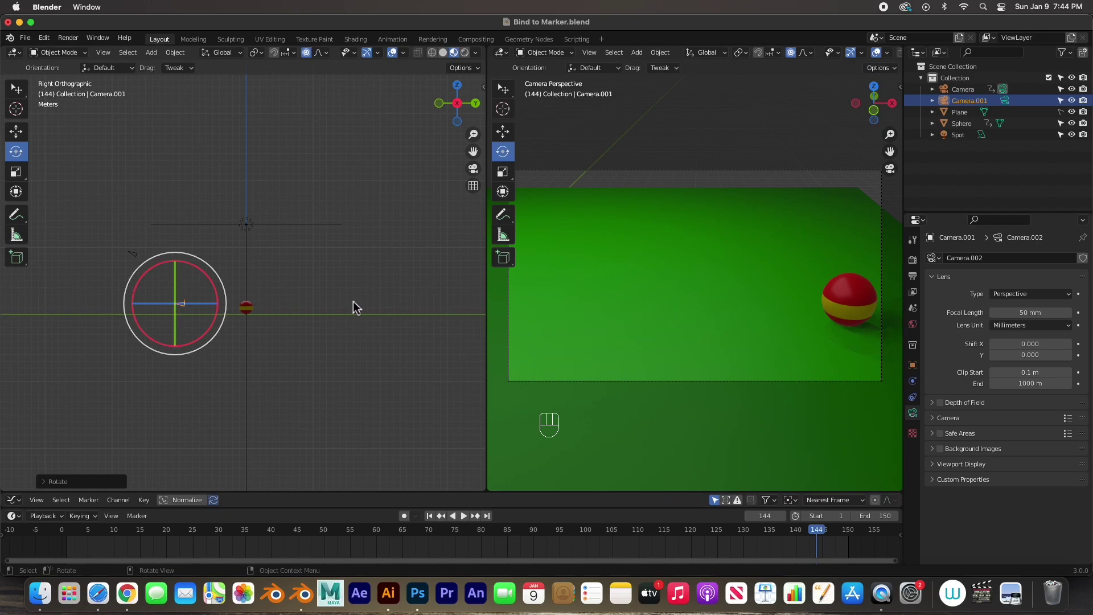
Make Camera.001 the active camera, tilt it to center the ball, and return to frame 80
left_click(1004, 101)
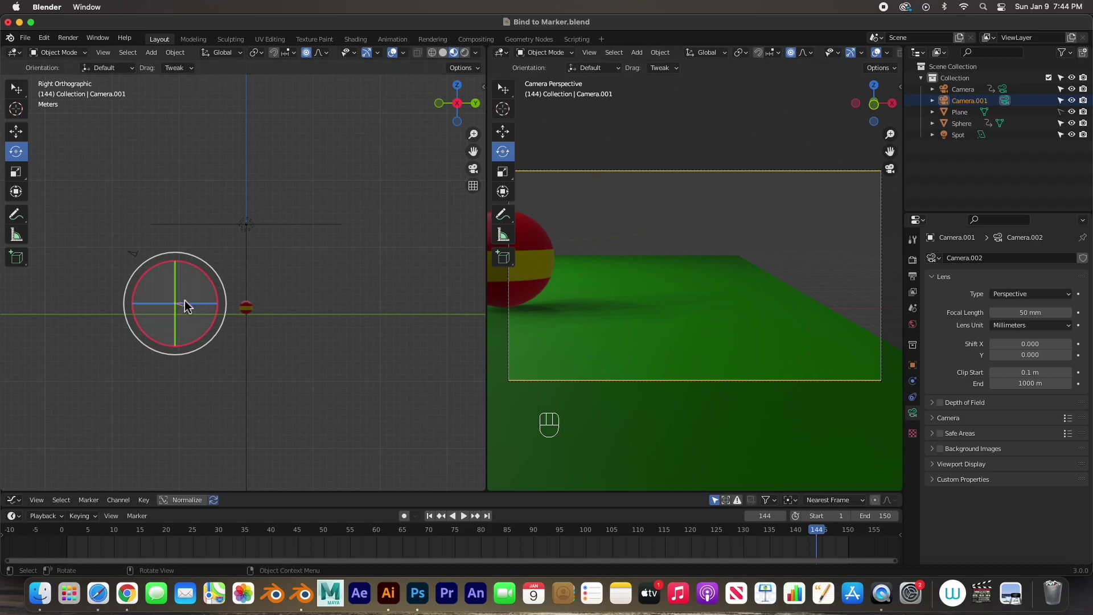
left_click_drag(171, 307, 173, 309)
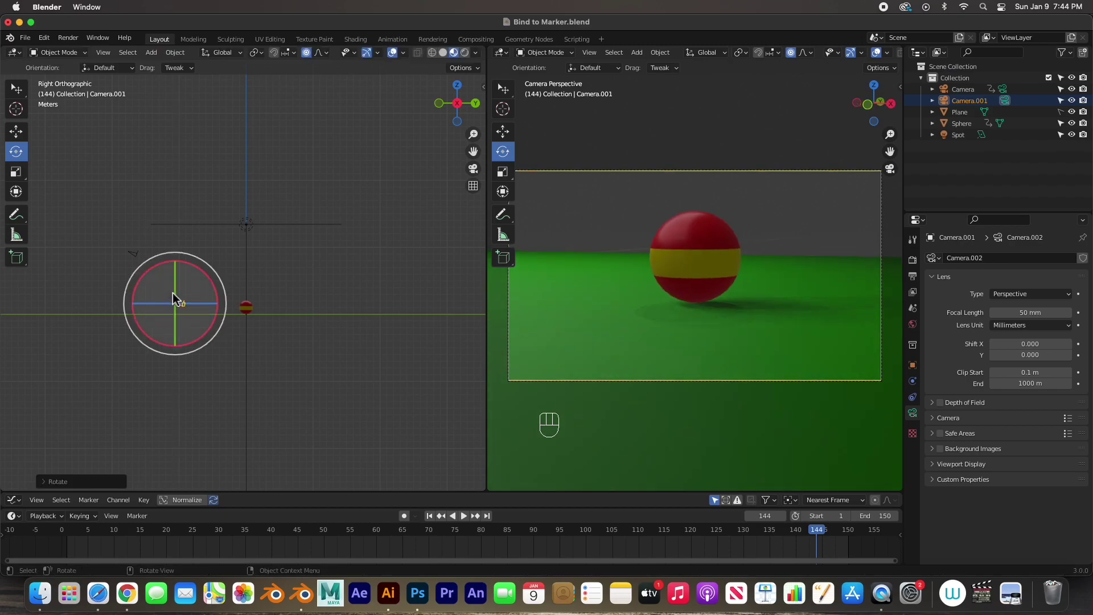
left_click_drag(817, 530, 481, 519)
left_click(601, 340)
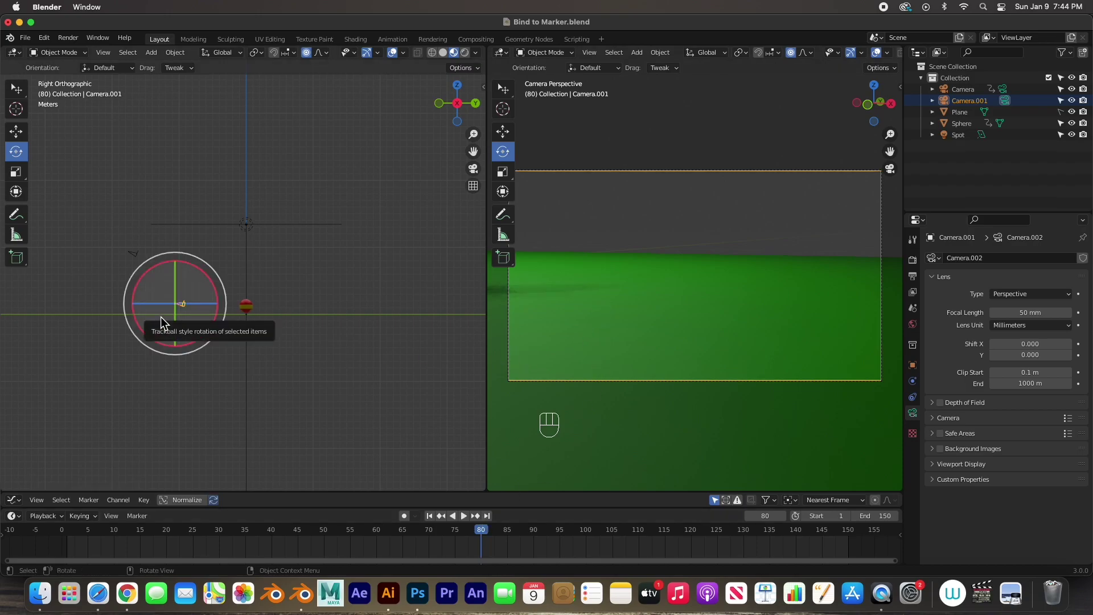
Keyframe Camera.001's location and rotation at frames 80 and 110
key("i")
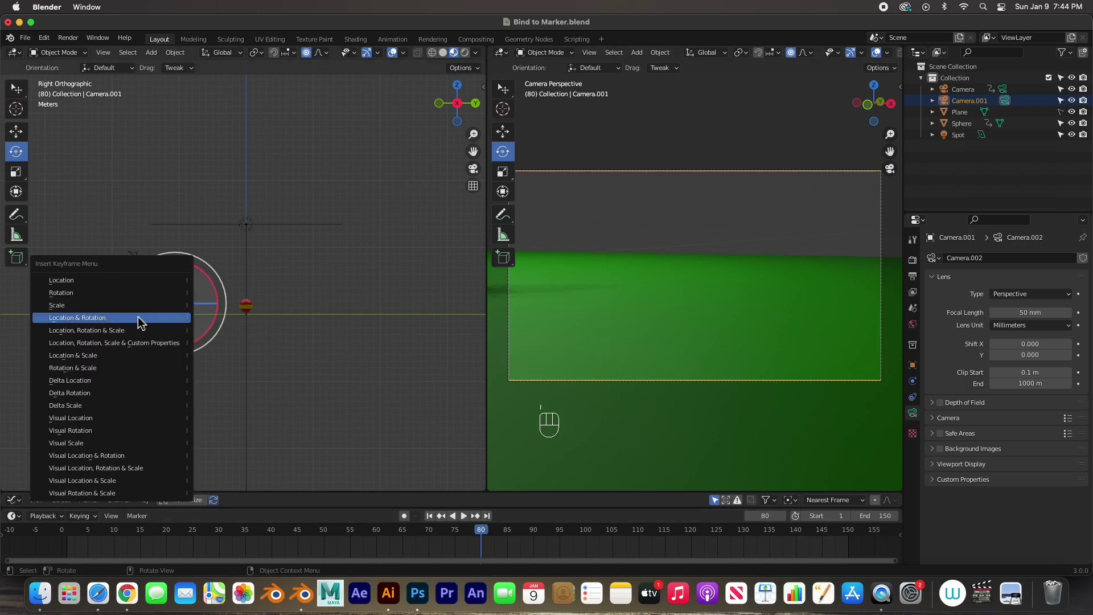
left_click(88, 319)
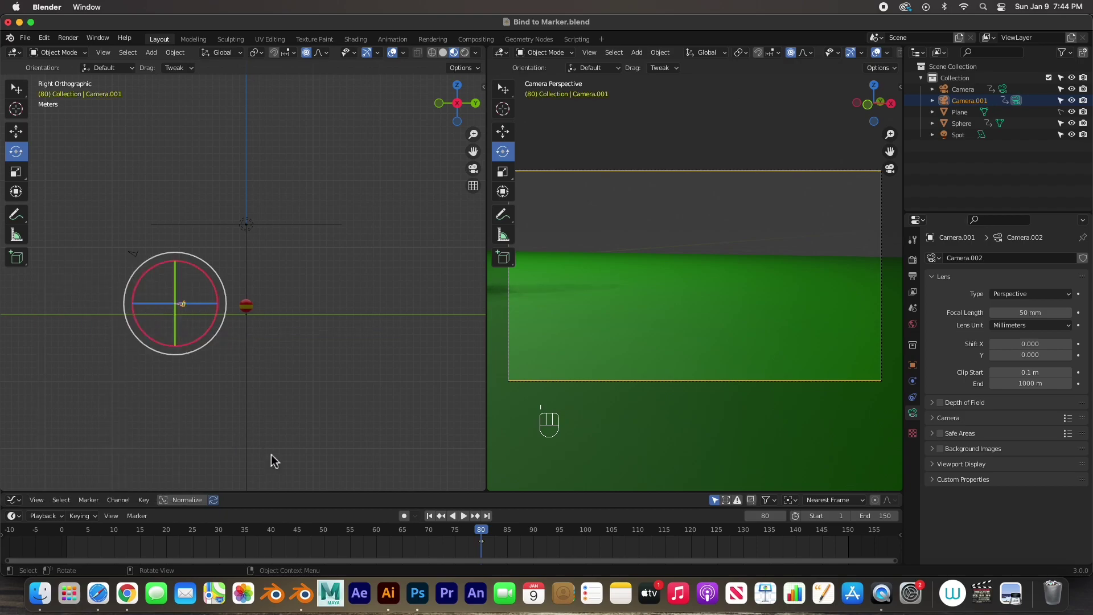
left_click_drag(482, 535, 641, 545)
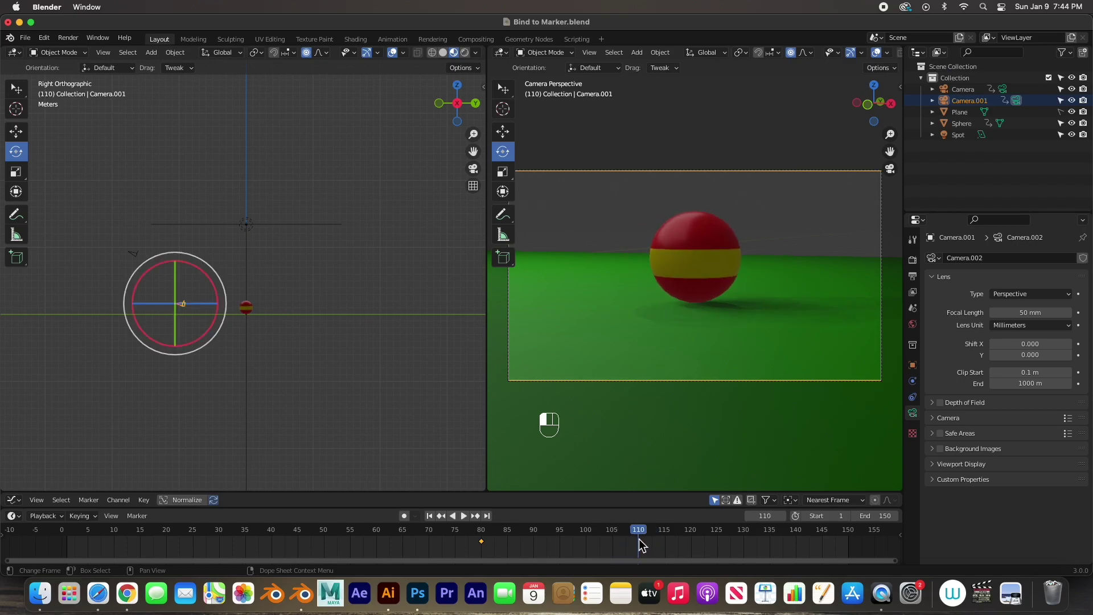
key("i")
left_click(378, 332)
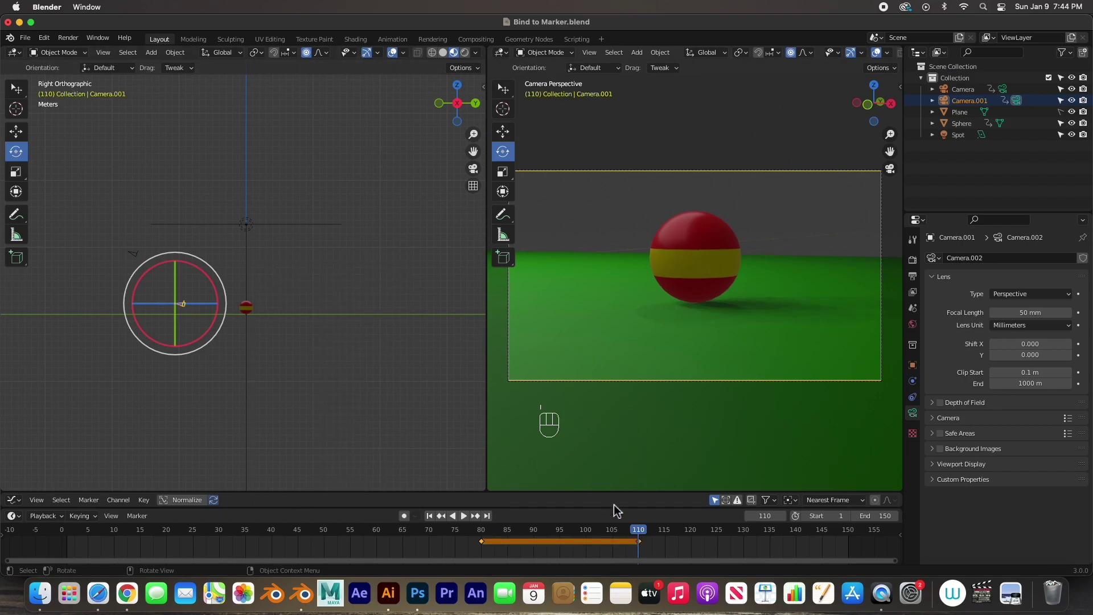
In the top view, move Camera.001 closer to the ball and keyframe it at frame 130
left_click_drag(642, 534, 744, 541)
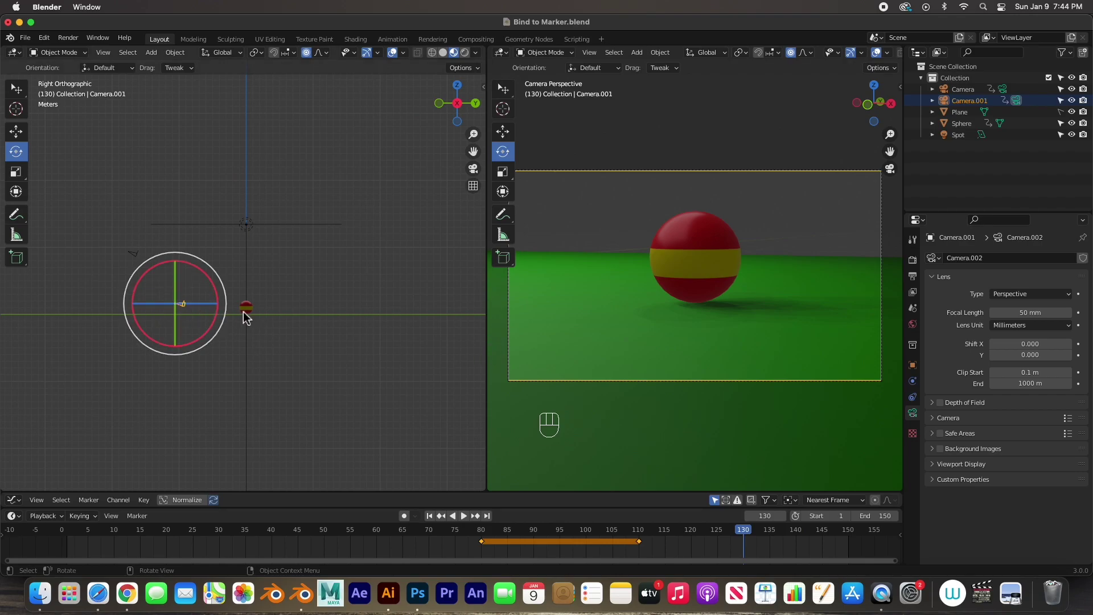
key("KP_7")
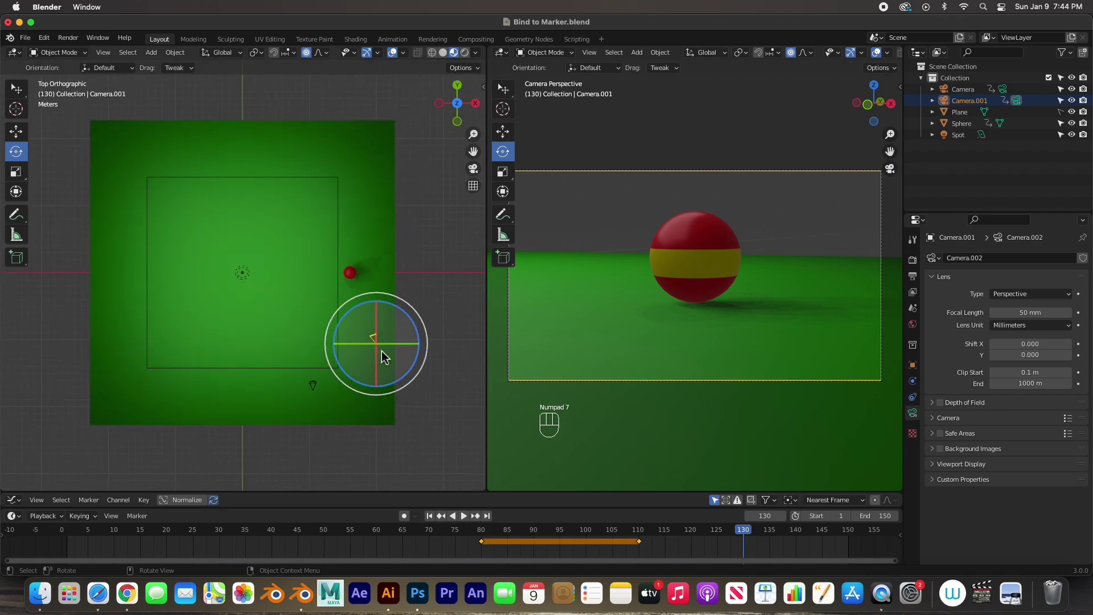
left_click(16, 132)
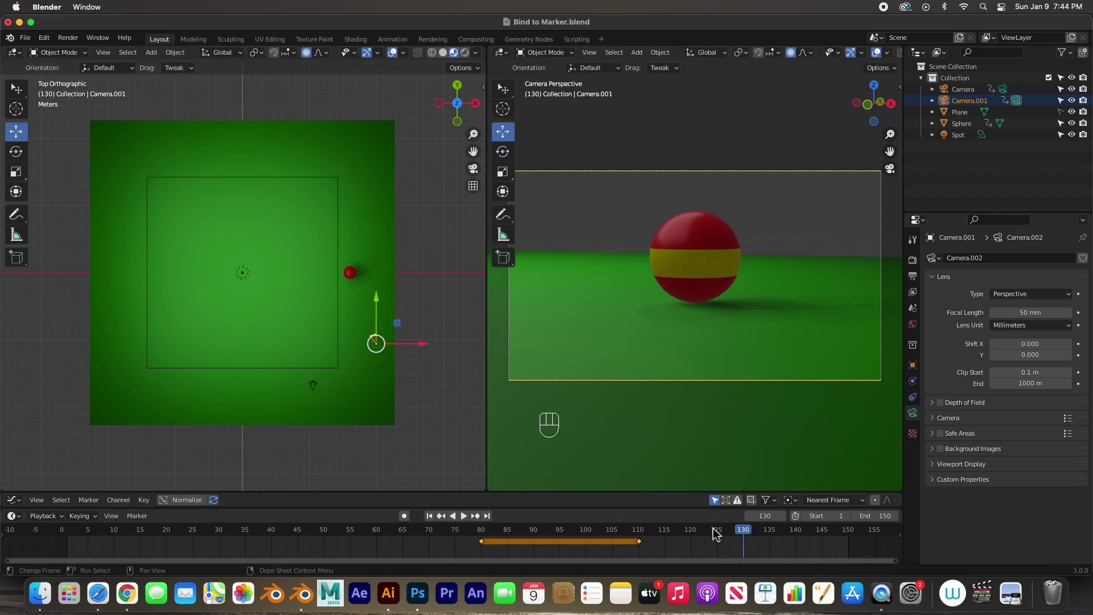
left_click_drag(376, 344, 361, 302)
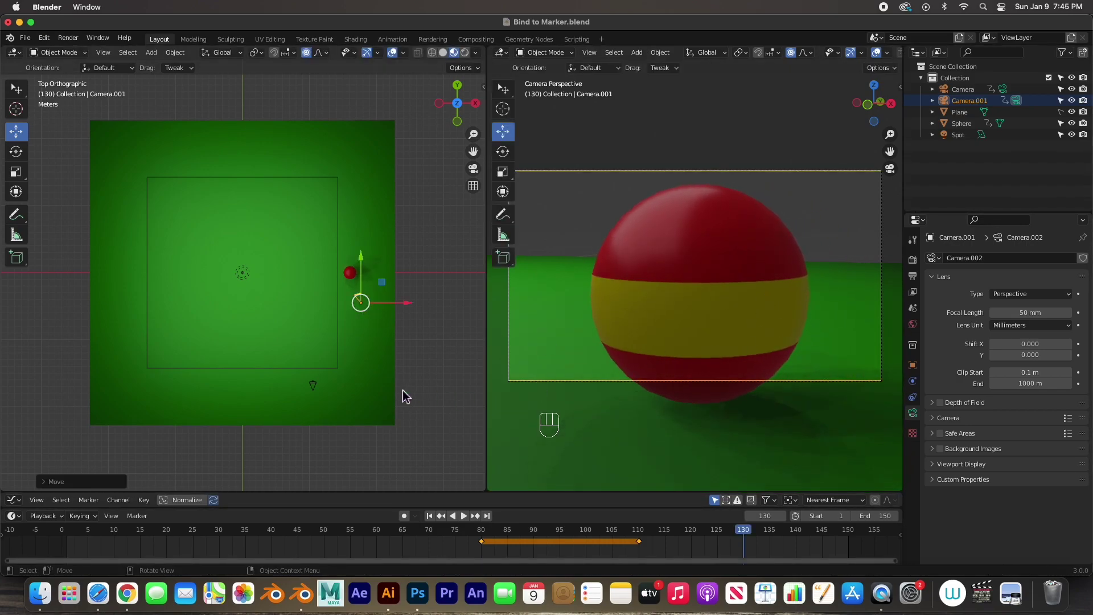
key("i")
left_click(335, 388)
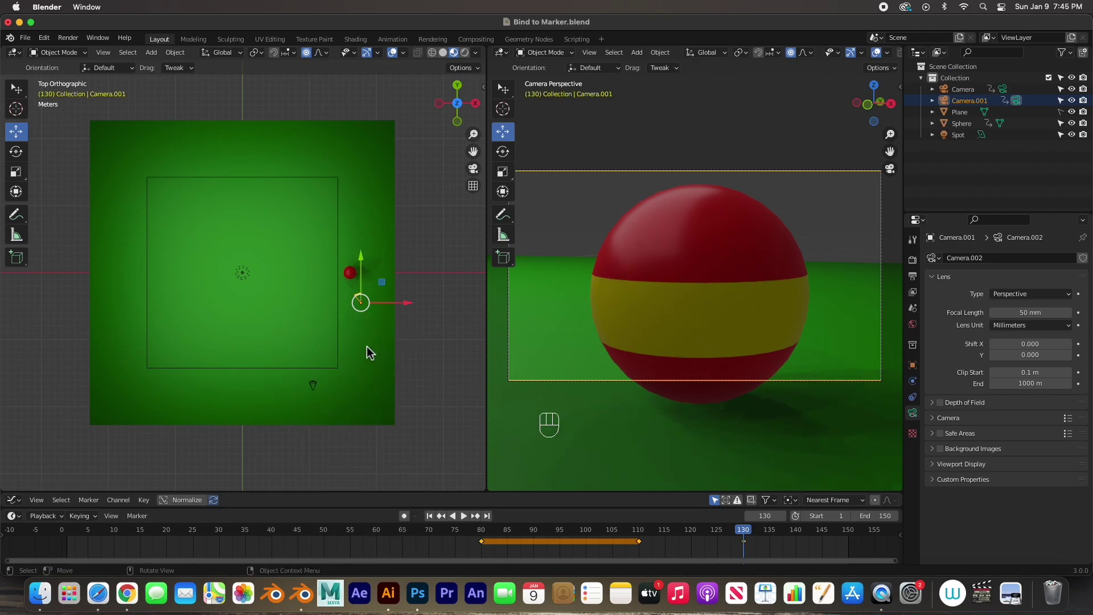
left_click_drag(742, 535, 67, 520)
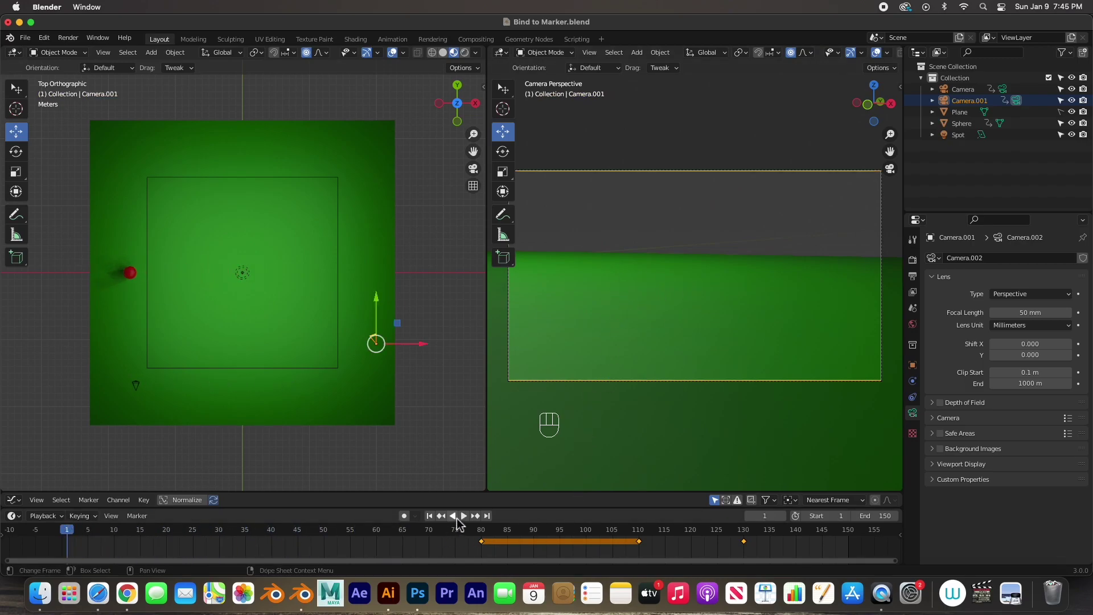
Preview the animation, then shift Camera.001's last keyframe later to about frame 140
left_click(464, 515)
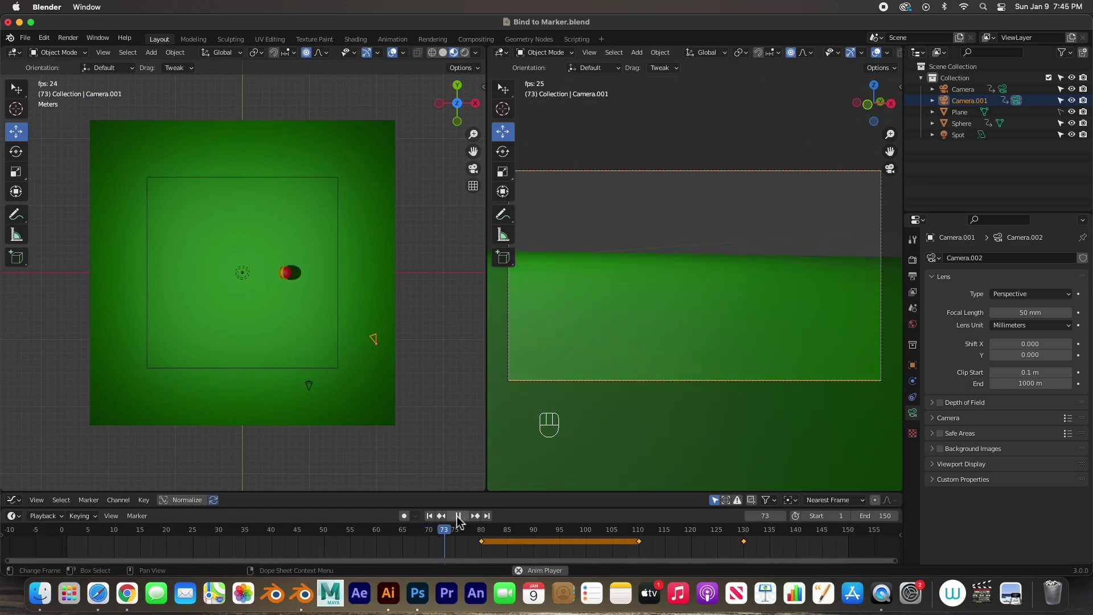
key("space")
left_click_drag(706, 564, 754, 547)
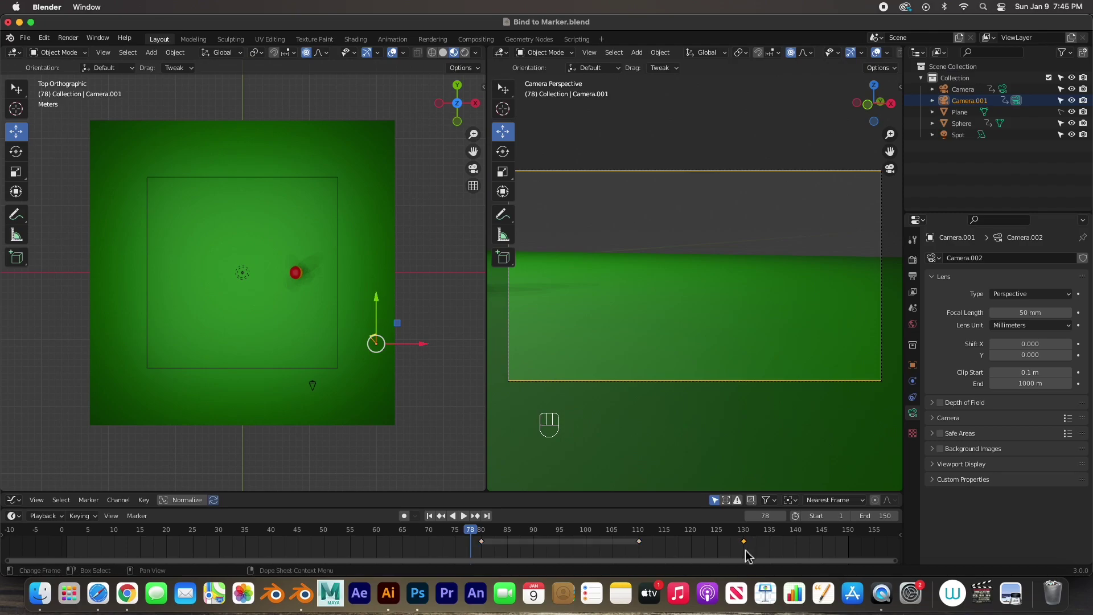
left_click_drag(746, 548, 799, 546)
Replay from frame 67, then make Camera active and play the animation from frame 1
left_click_drag(477, 536, 433, 535)
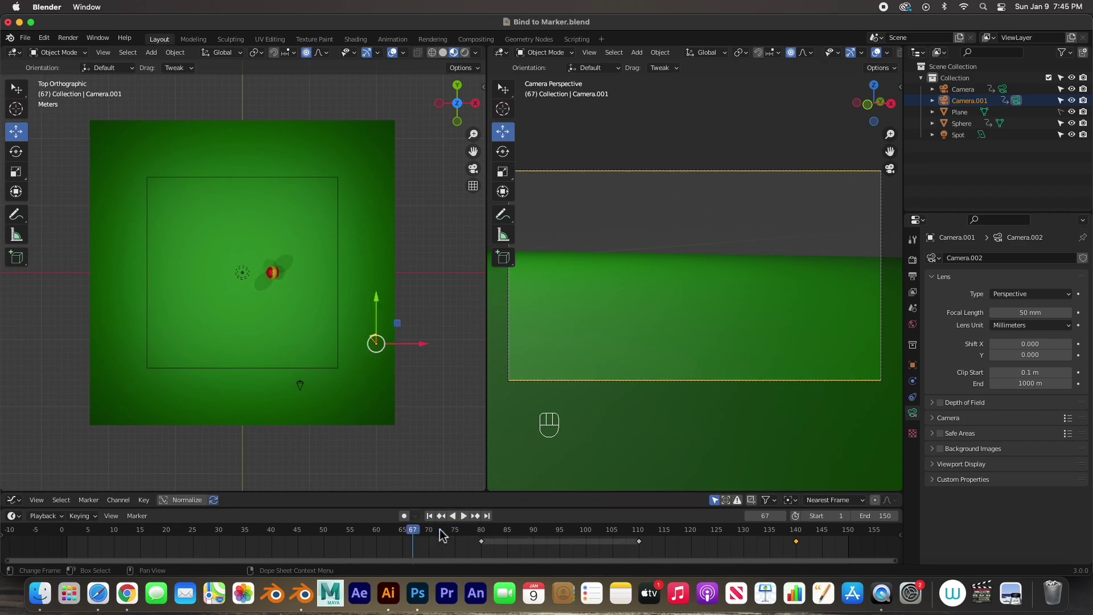
left_click(463, 517)
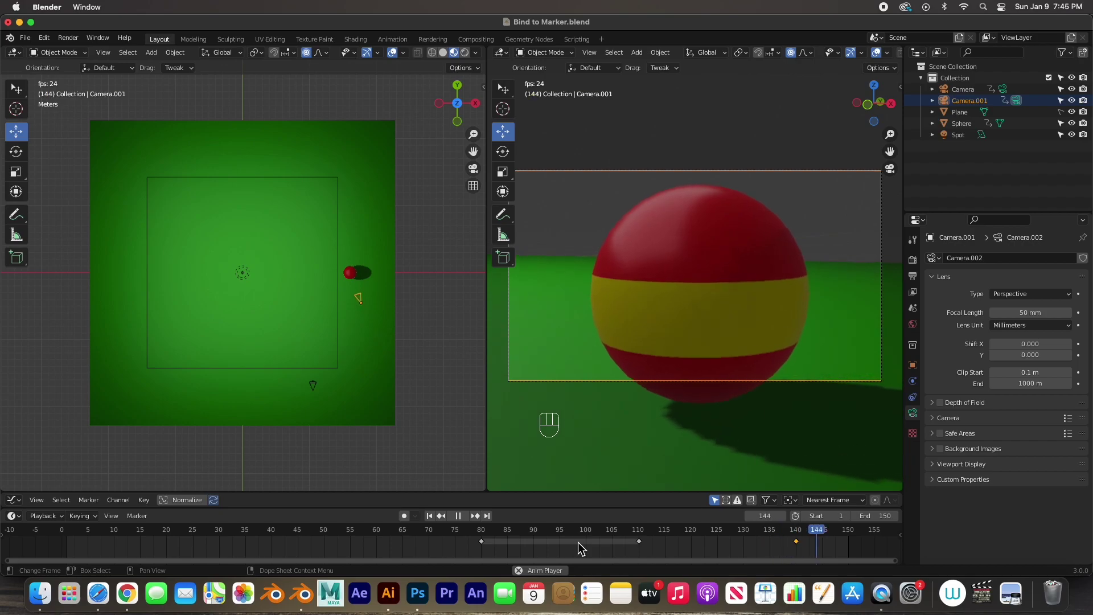
key("space")
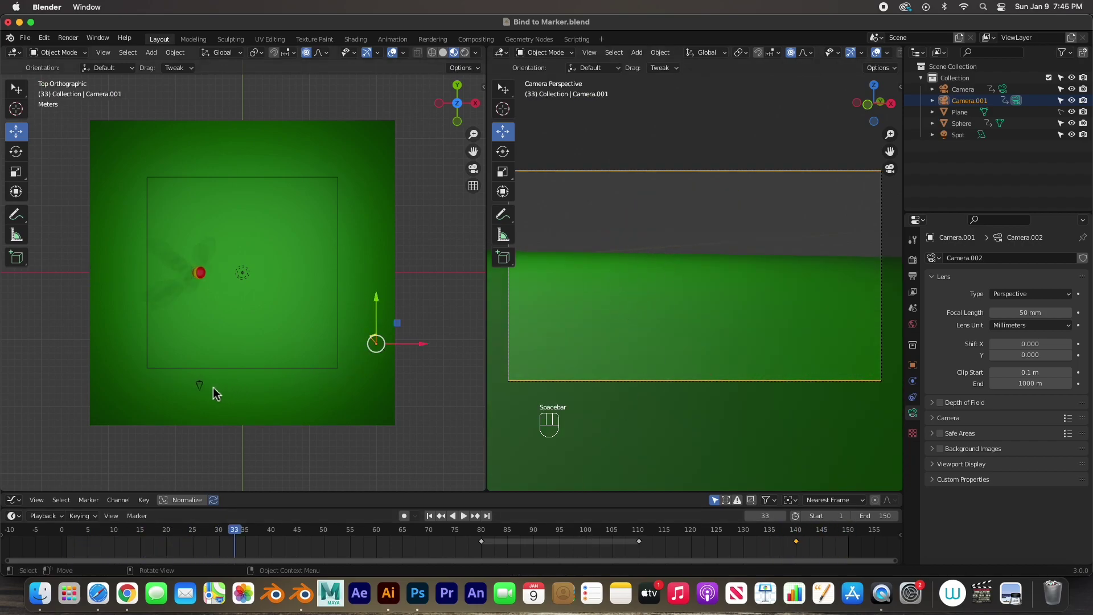
left_click(1004, 90)
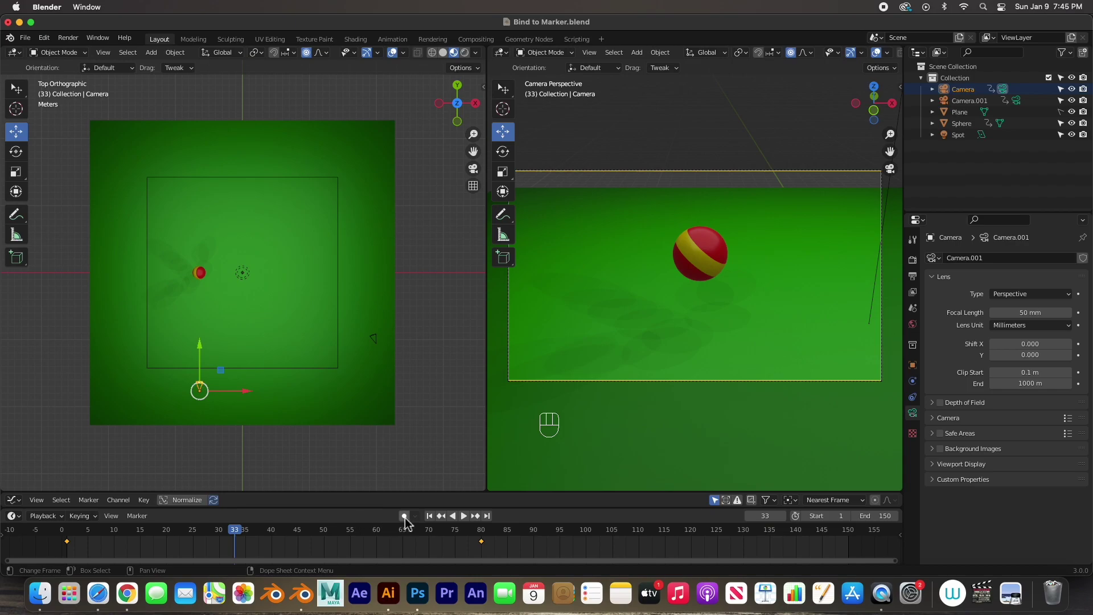
left_click(430, 517)
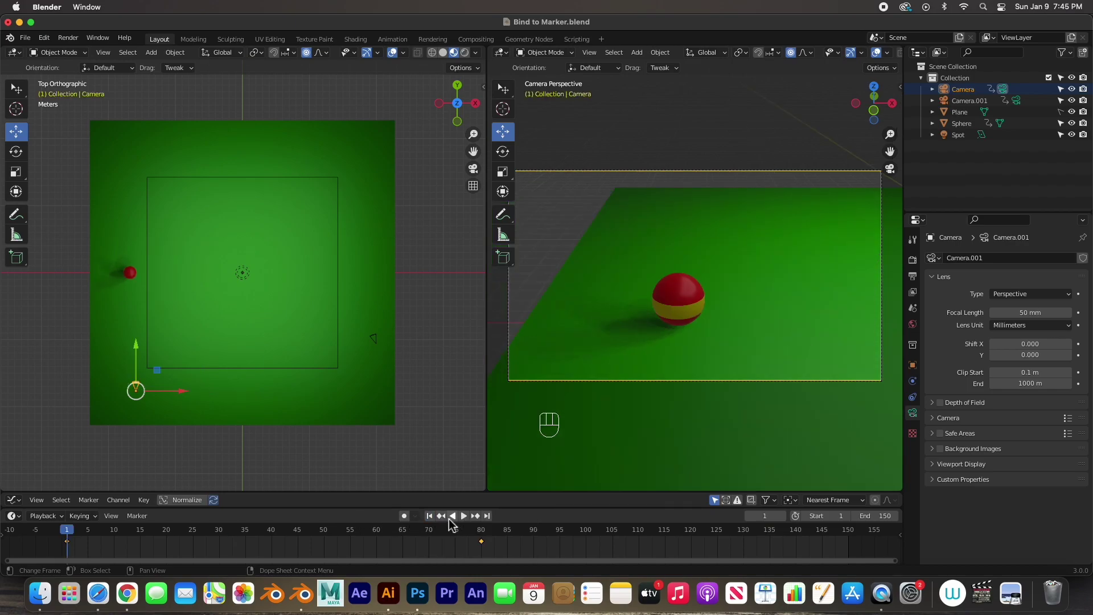
left_click(463, 516)
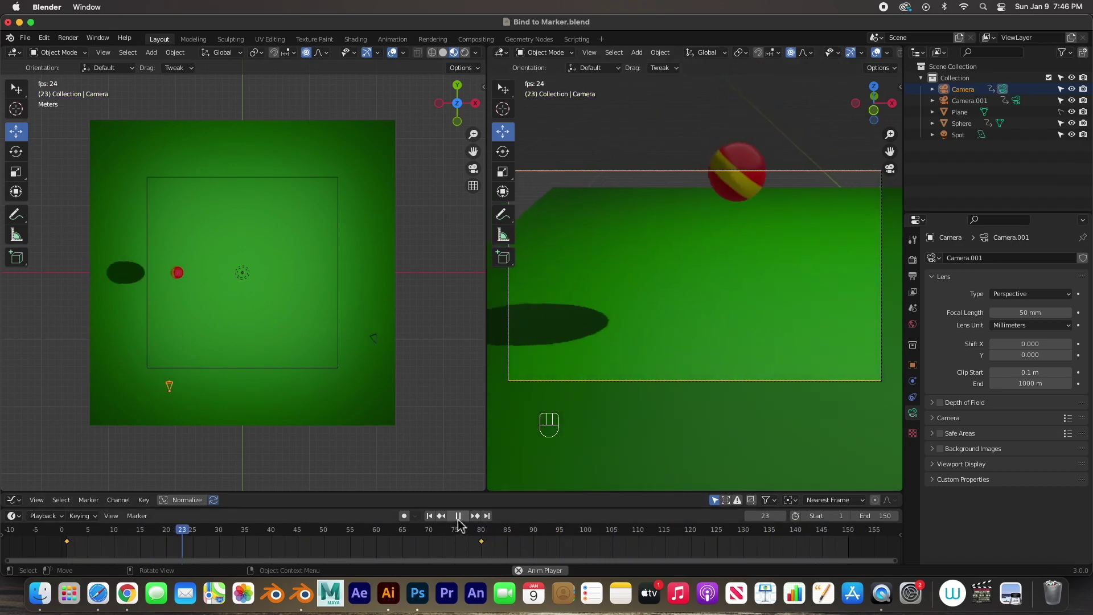
key("space")
Rename Camera.001 to Camera 02 in the Outliner
left_click(969, 102)
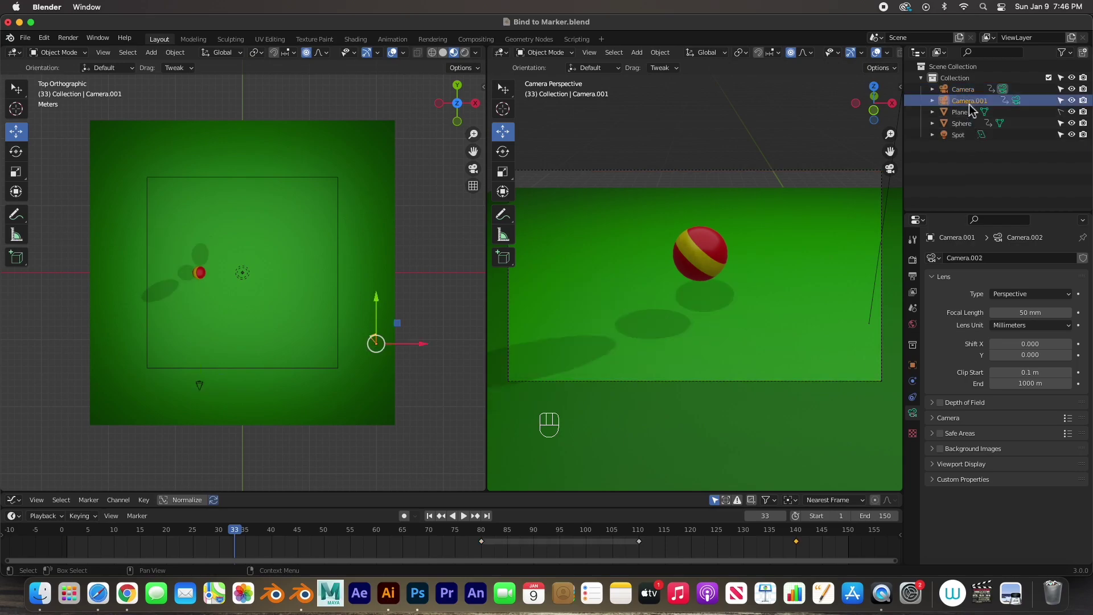
double_click(969, 104)
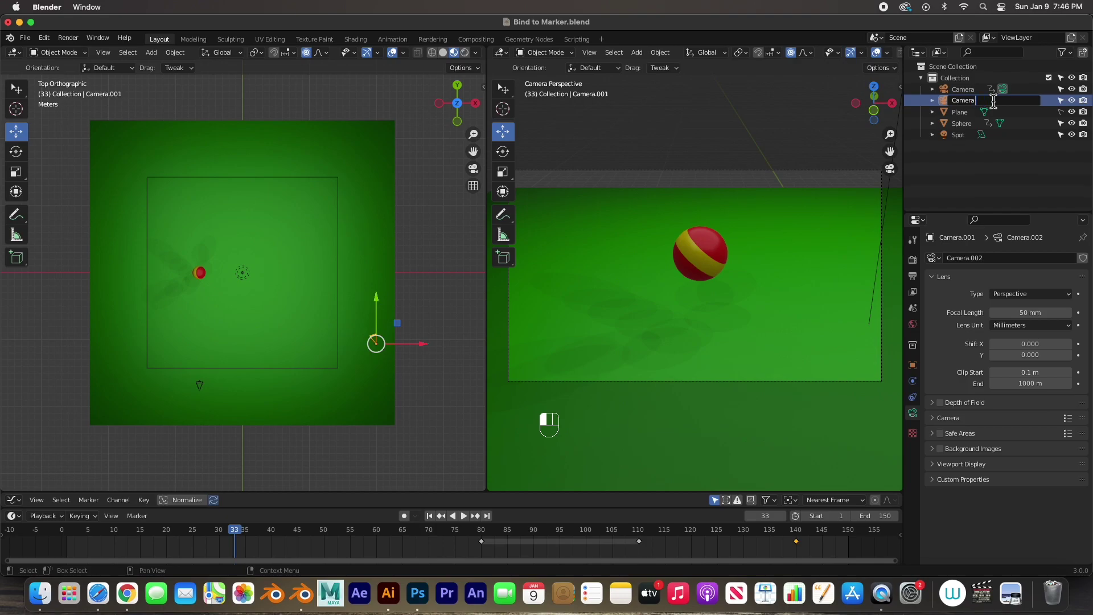
key("Return")
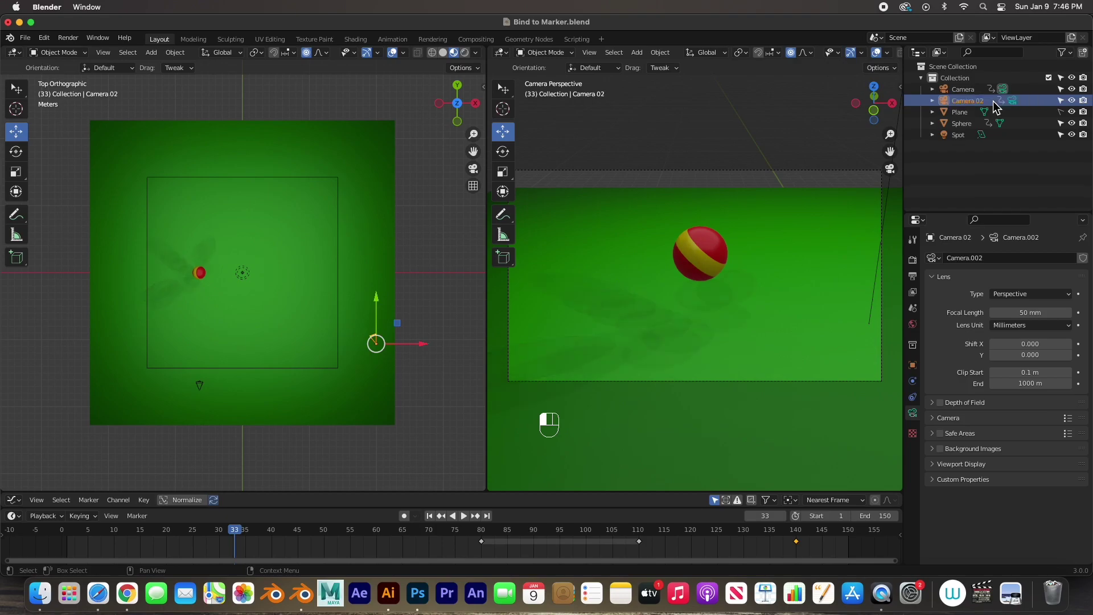
Rename Camera to Camera 01 and return the timeline to frame 1
left_click(963, 91)
double_click(968, 90)
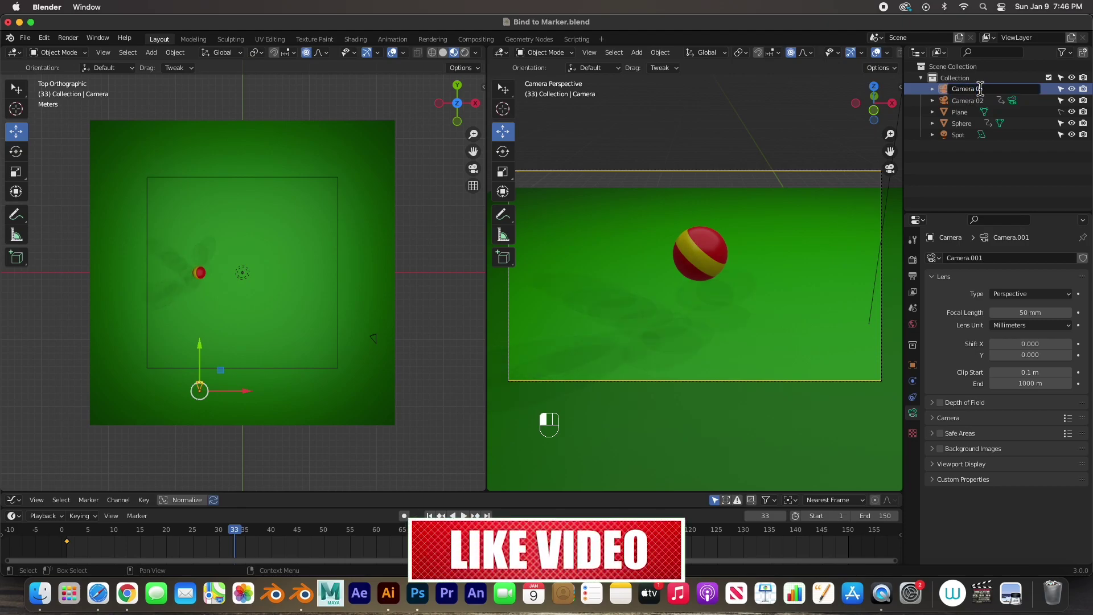
type("01")
key("Return")
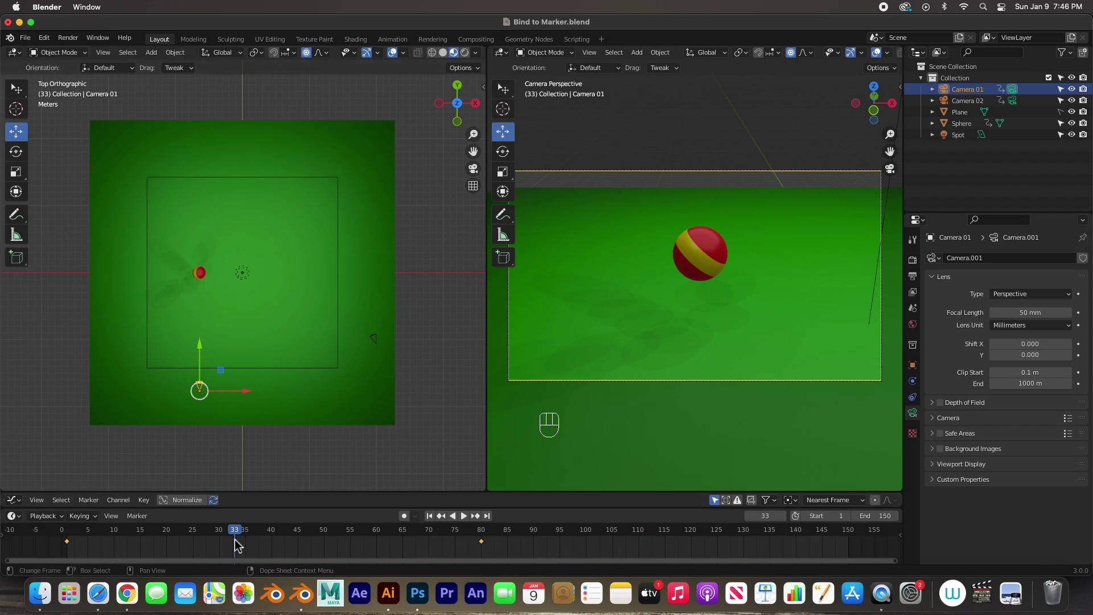
left_click_drag(229, 535, 74, 533)
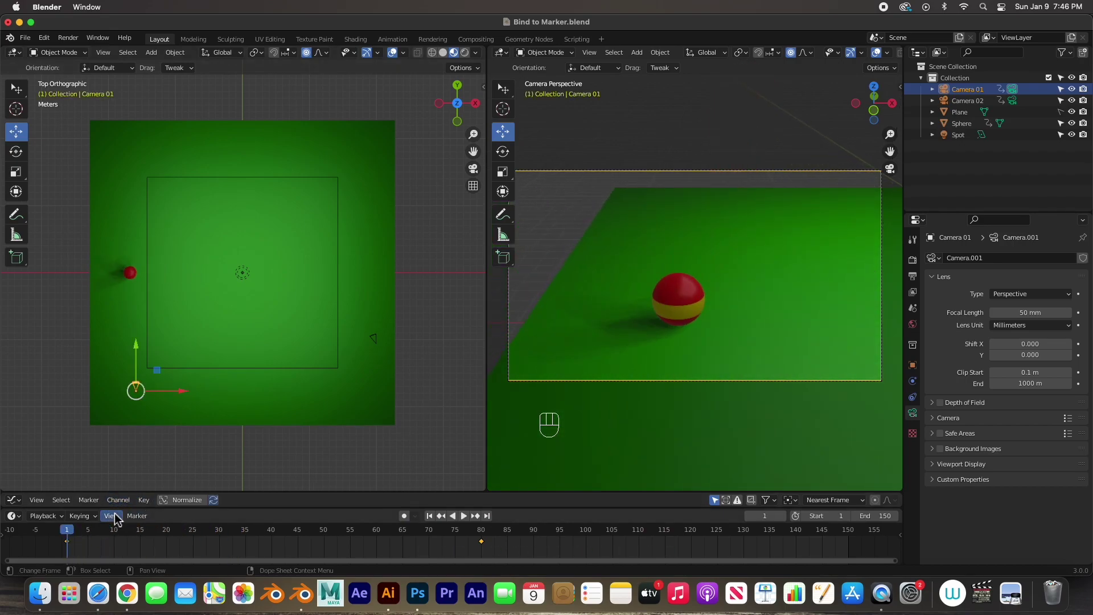
Rearrange the editor areas, removing the extra graph editor and giving the 3D views more height
left_click(89, 501)
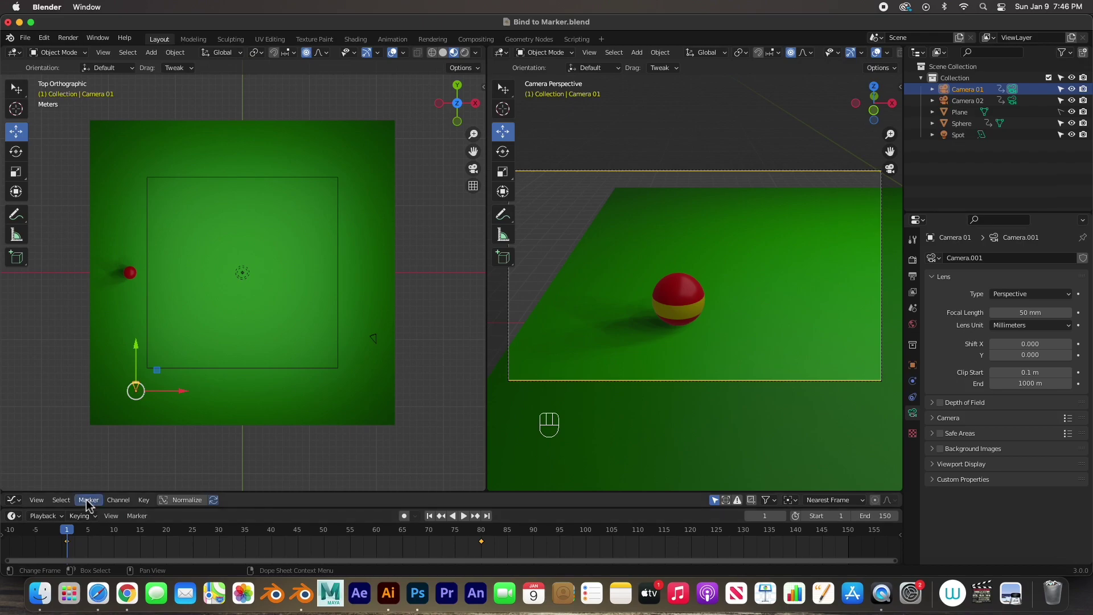
left_click(136, 516)
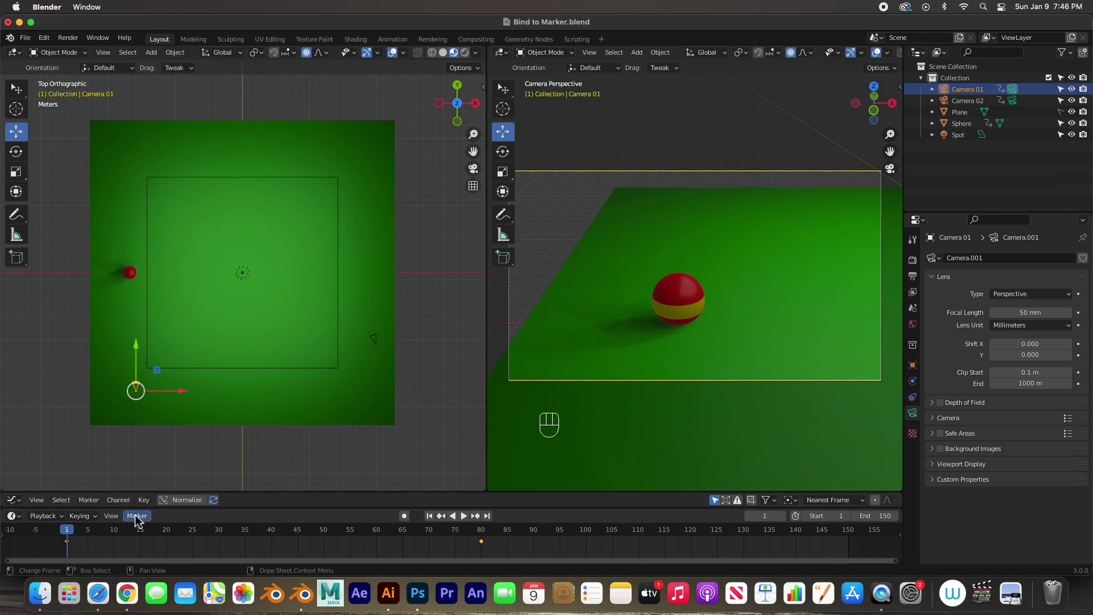
left_click_drag(149, 493, 154, 405)
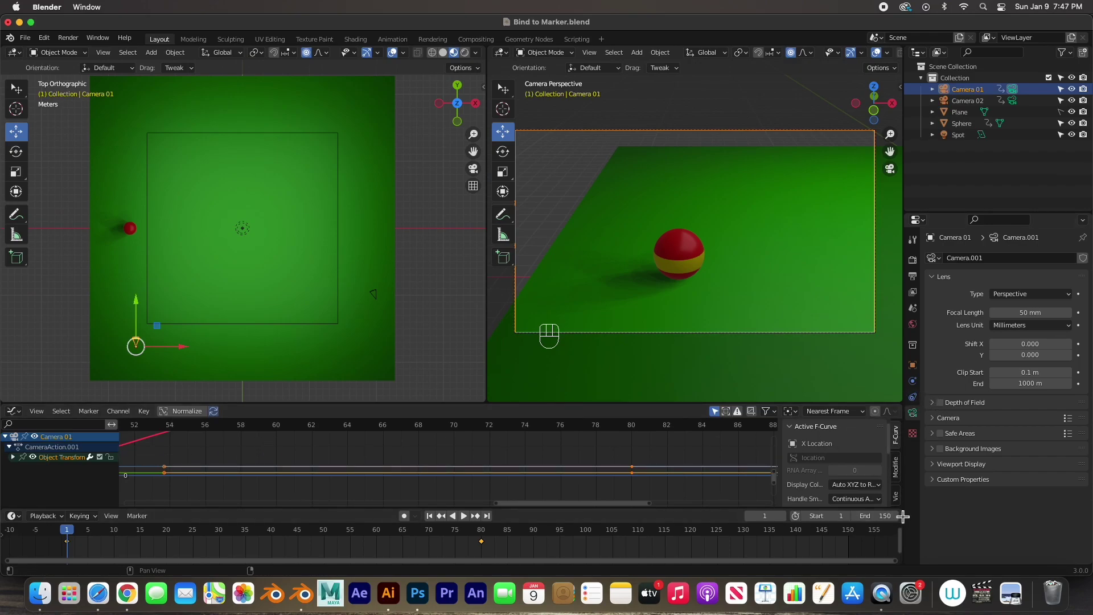
left_click_drag(903, 516, 891, 493)
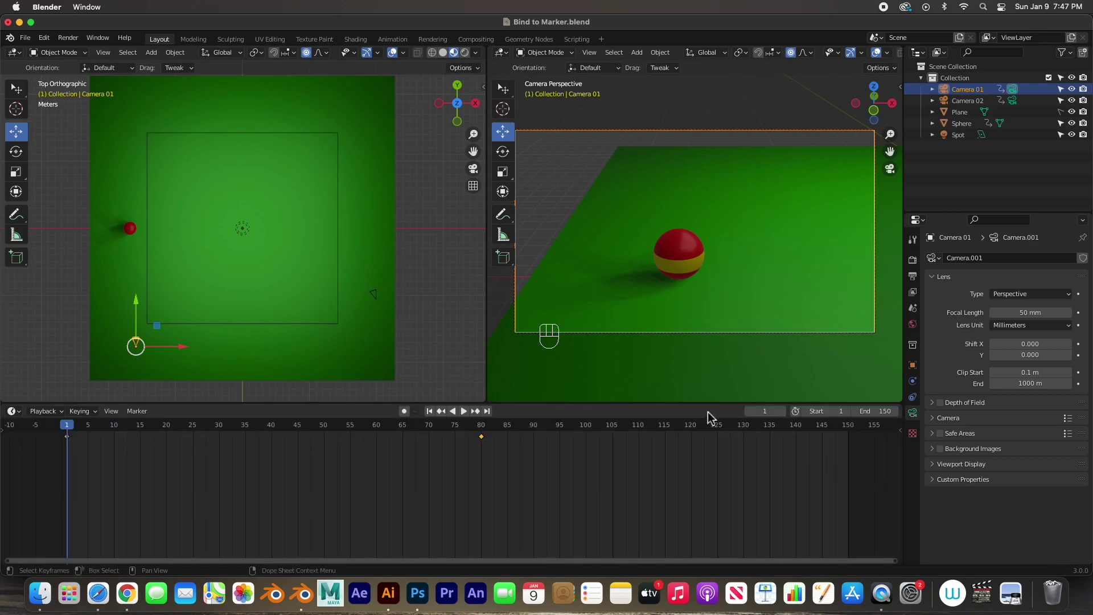
mouse_move(705, 408)
left_mouse_down()
mouse_move(705, 501)
mouse_move(706, 486)
left_mouse_up()
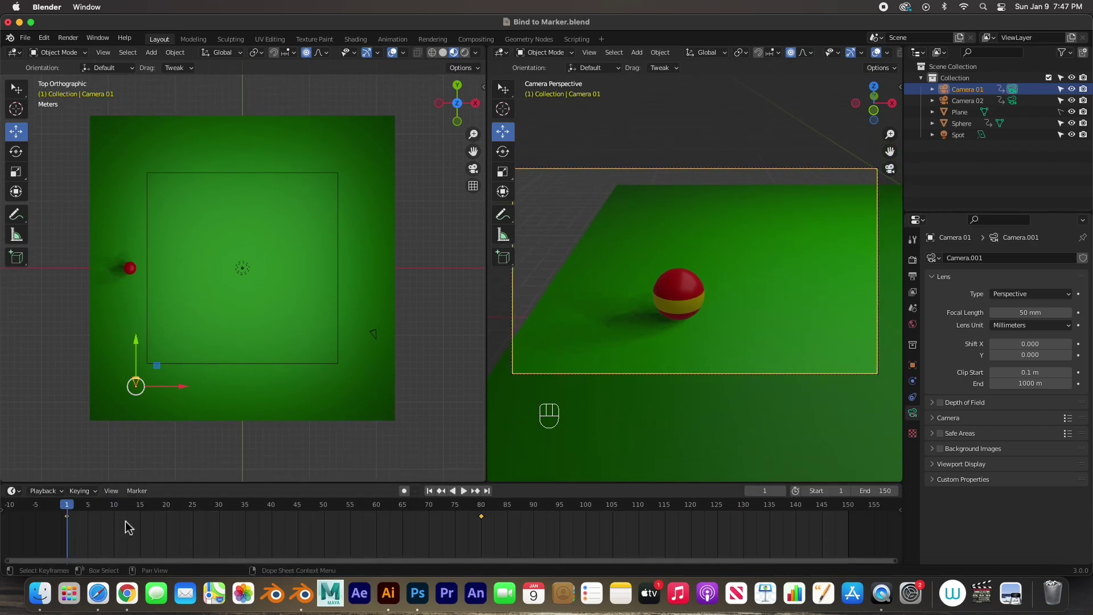
Add marker F_01 at frame 1 and marker F_80 at frame 80
left_click(137, 492)
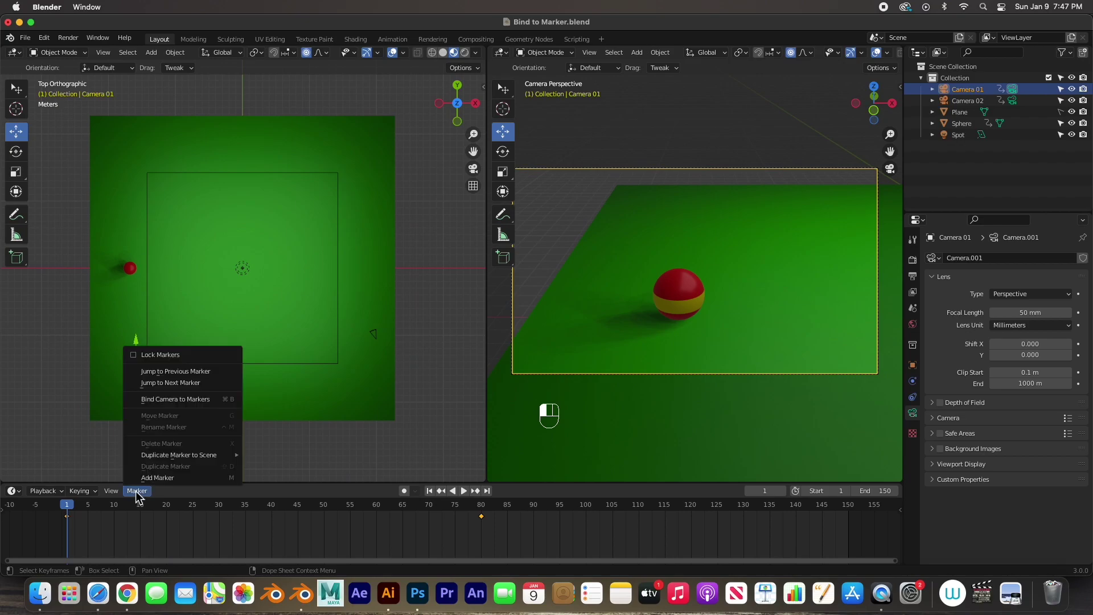
left_click(213, 477)
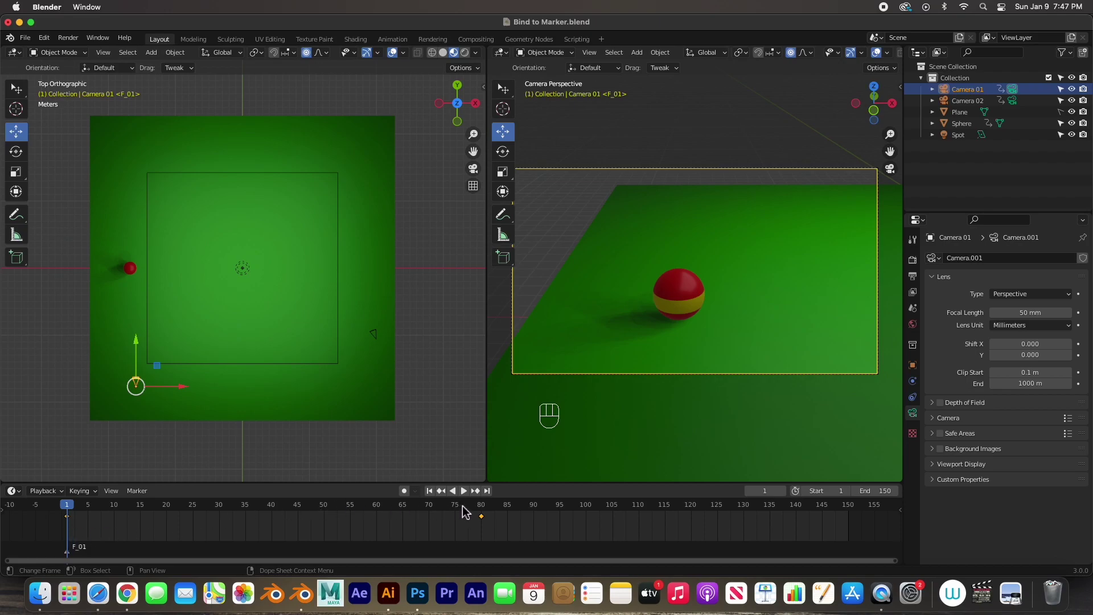
left_click(482, 505)
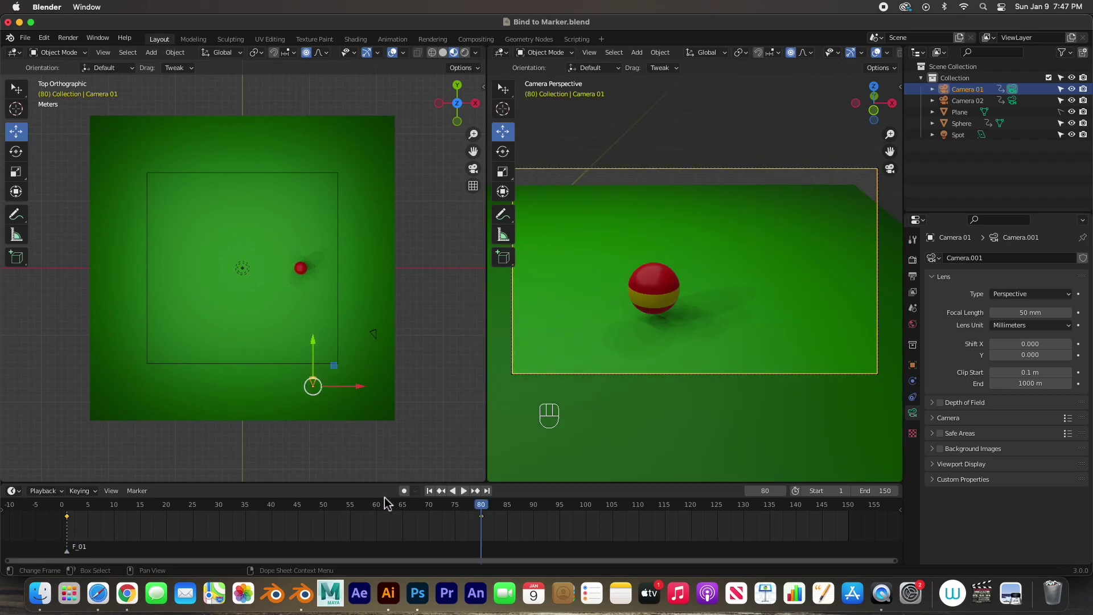
key("m")
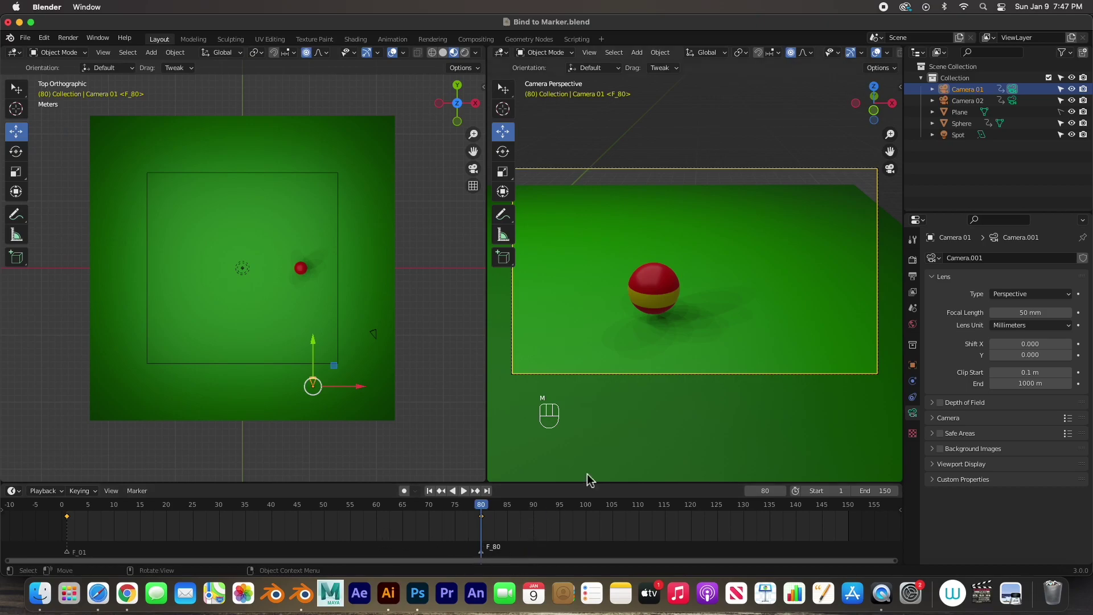
Select Camera 02 and play the animation from frame 1
left_click(994, 102)
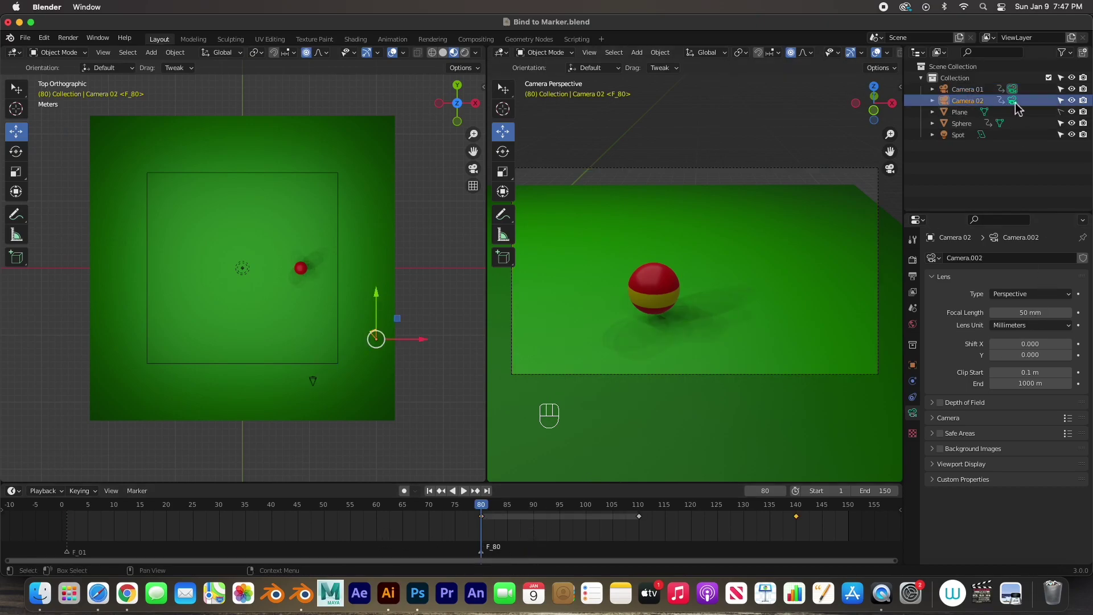
left_click(66, 507)
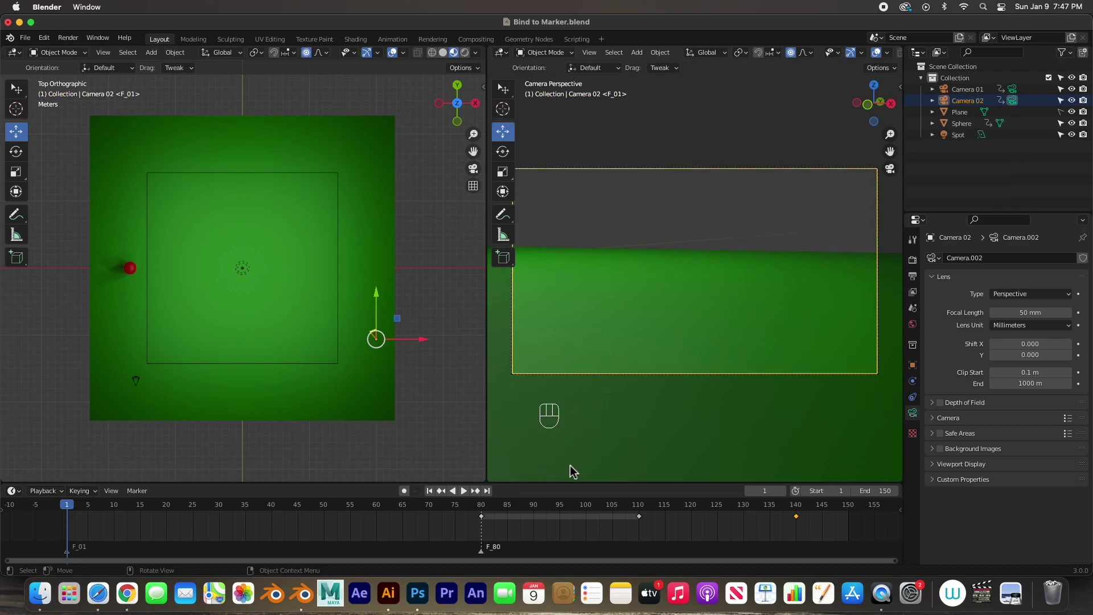
left_click(462, 491)
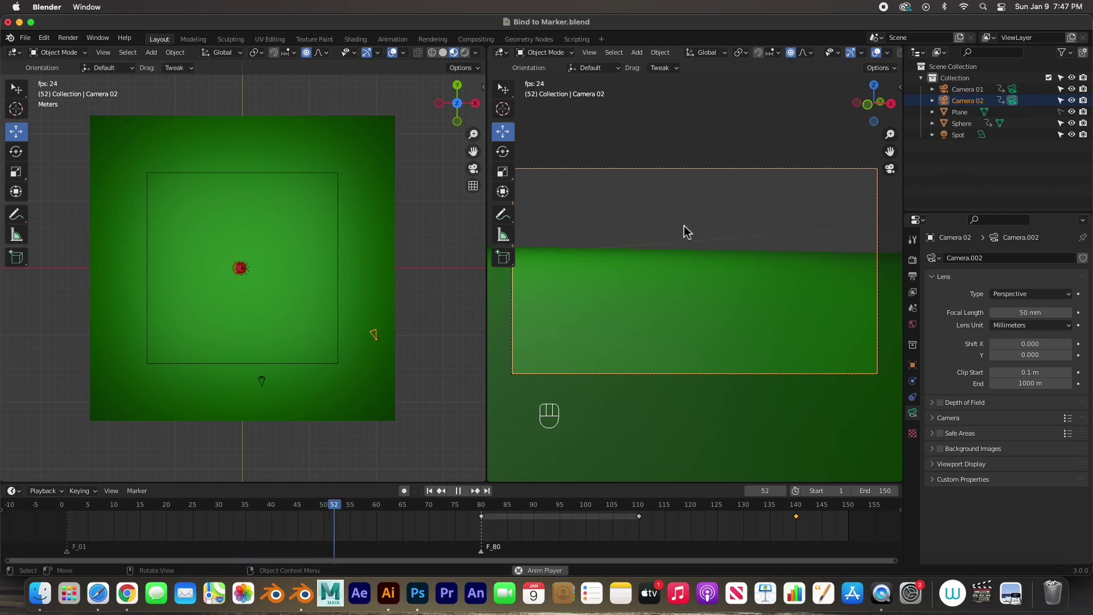
Stop playback at frame 1 and make Camera 01 the active scene camera
left_click(458, 491)
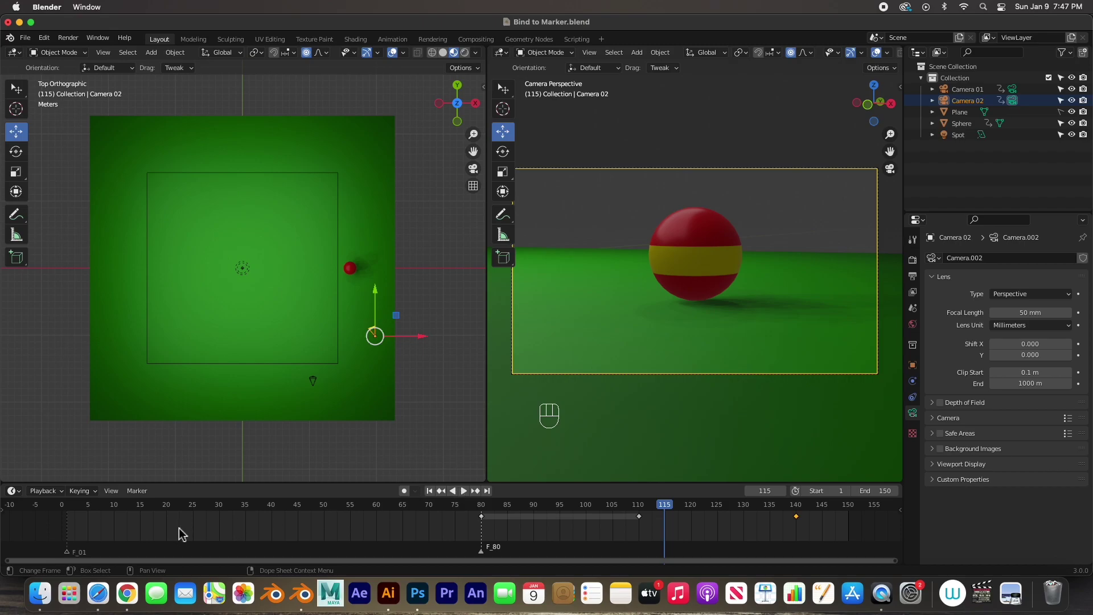
left_click(67, 510)
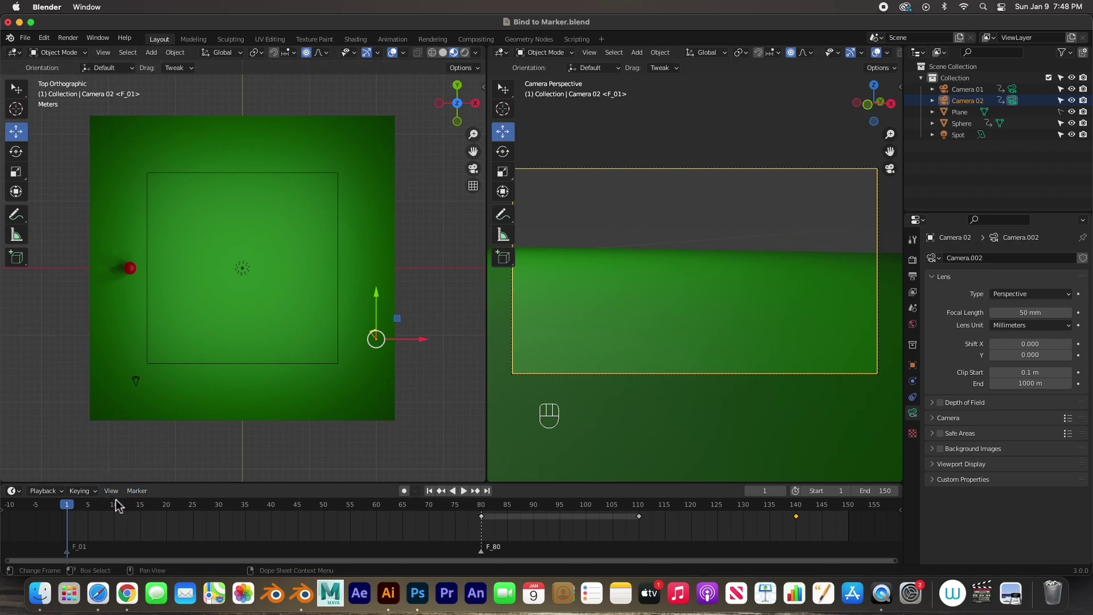
left_click(135, 491)
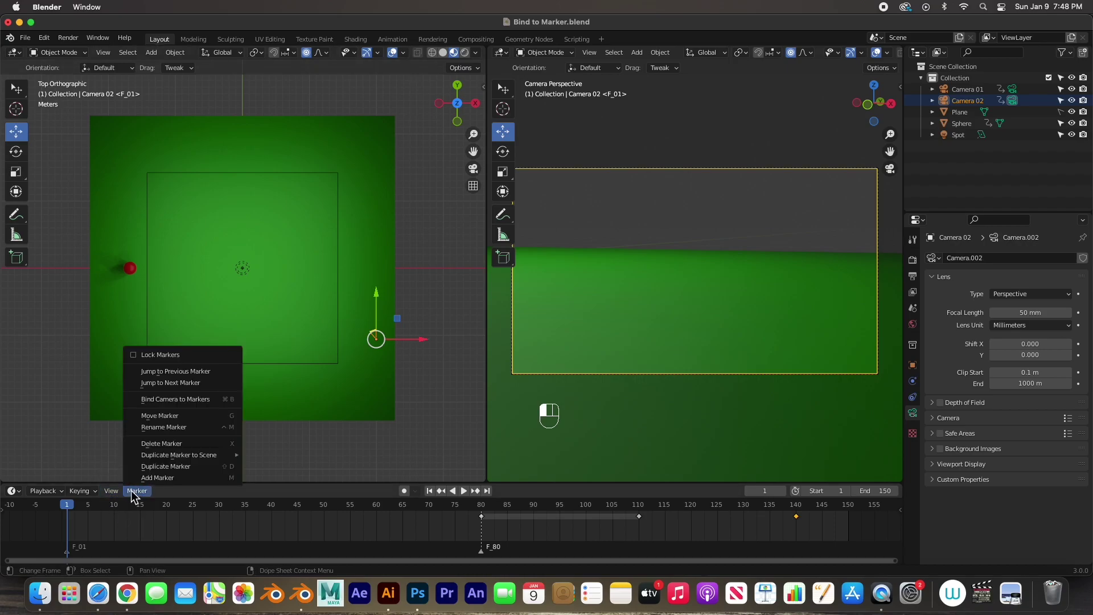
left_click(165, 399)
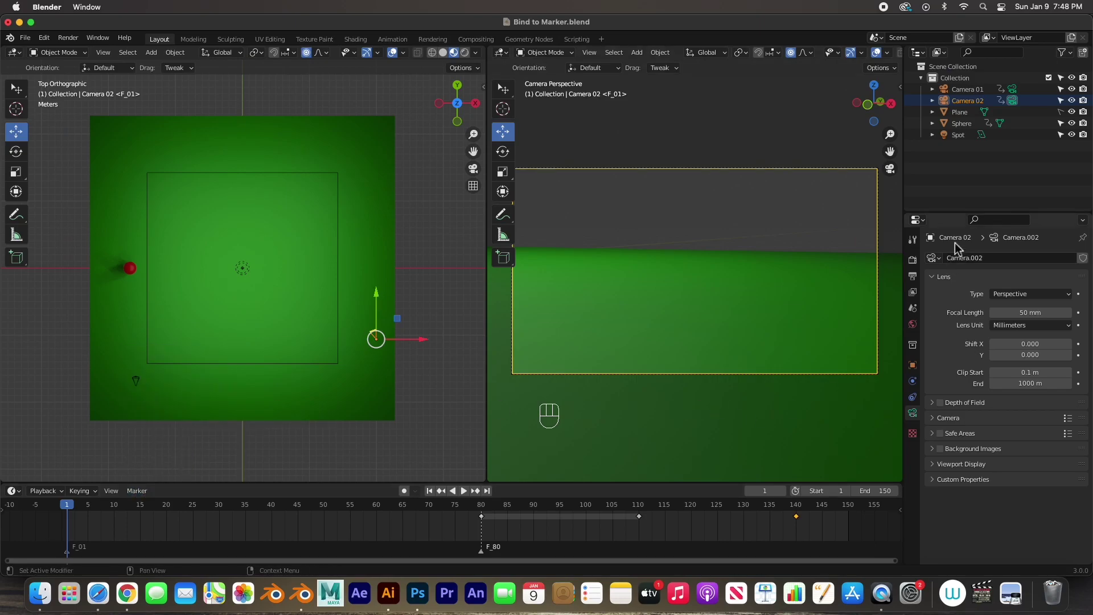
left_click(961, 175)
left_click(962, 89)
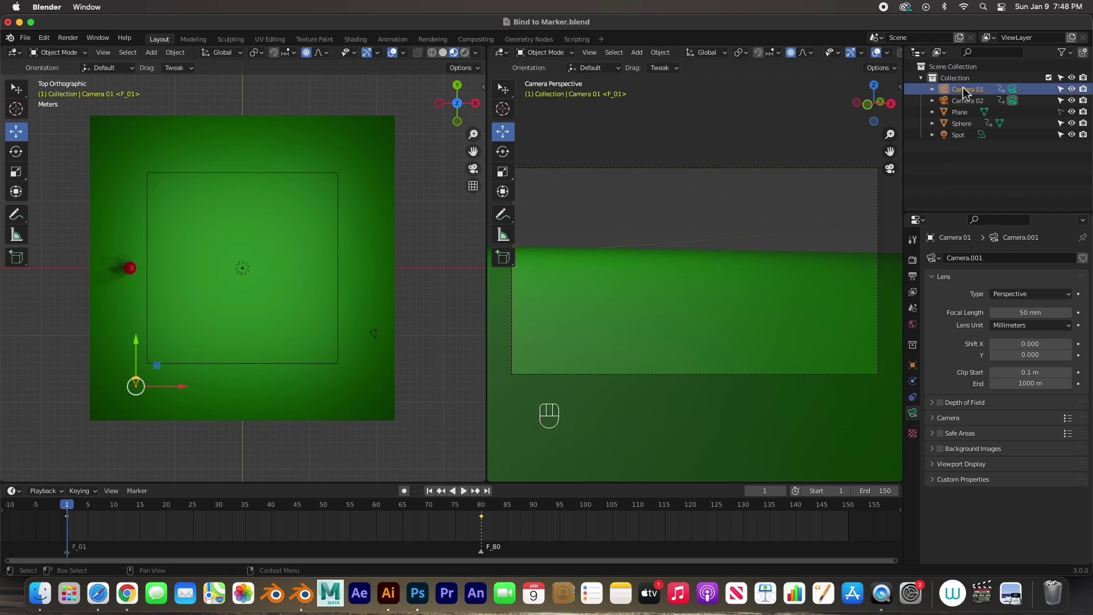
left_click(1012, 89)
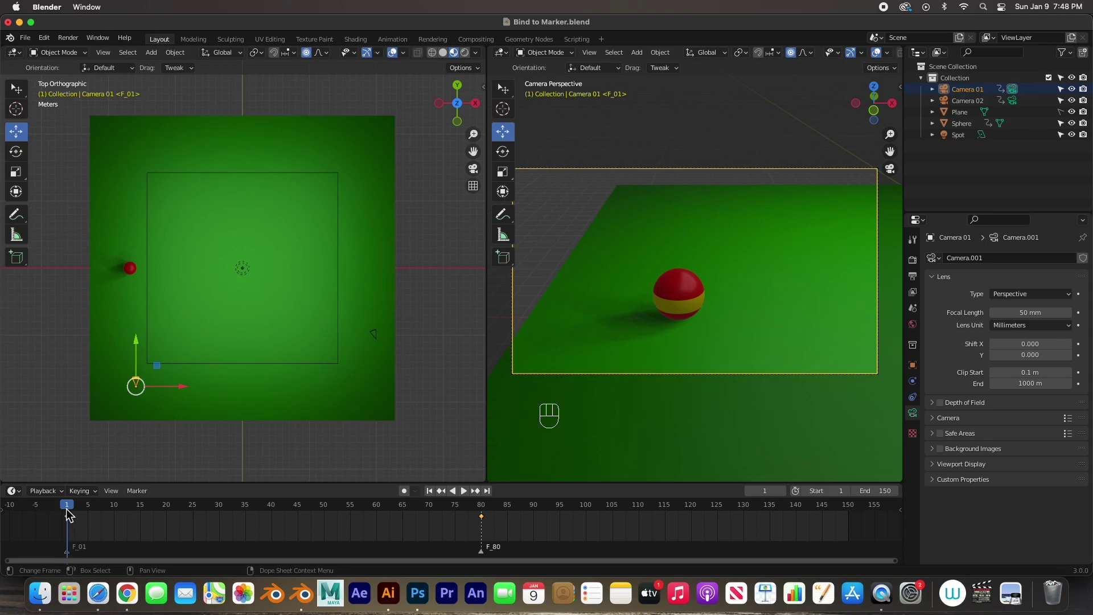
Bind Camera 01 to the F_01 marker, then move to frame 80
left_click(138, 492)
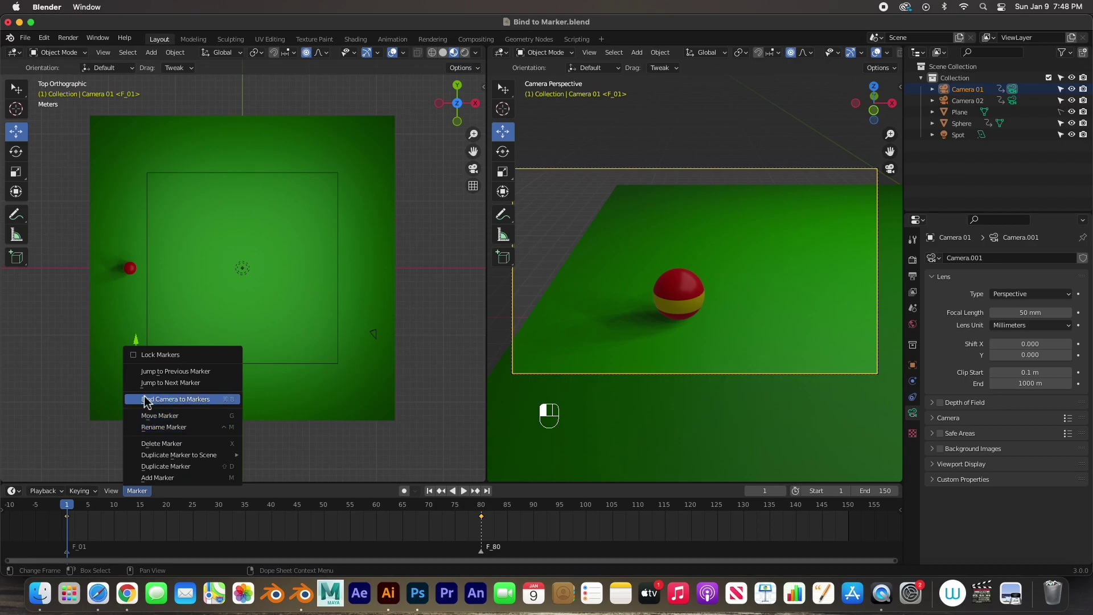
left_click(194, 401)
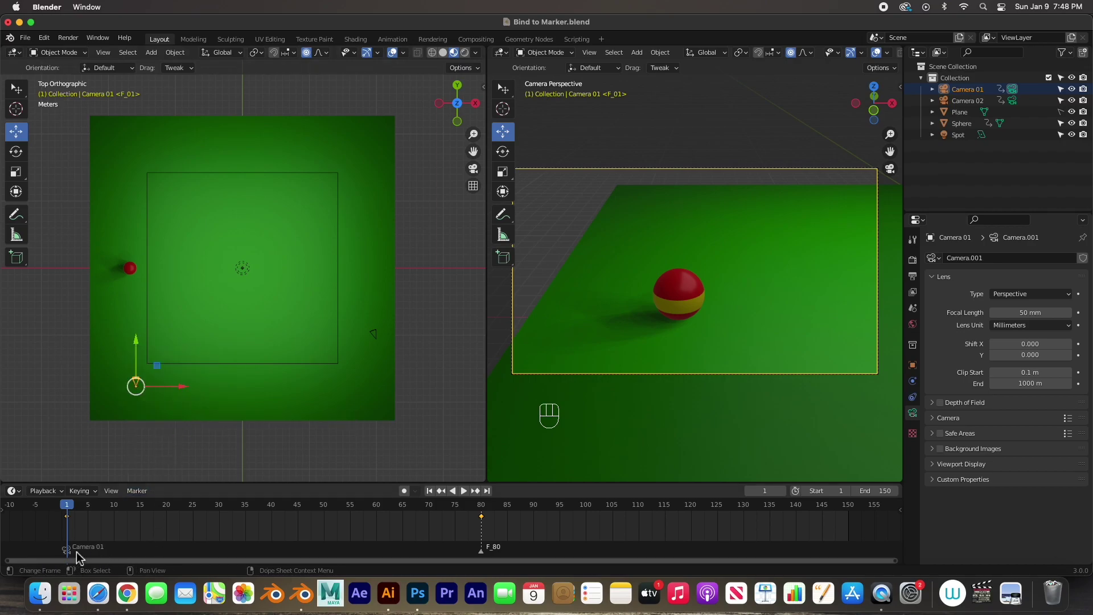
left_click(482, 511)
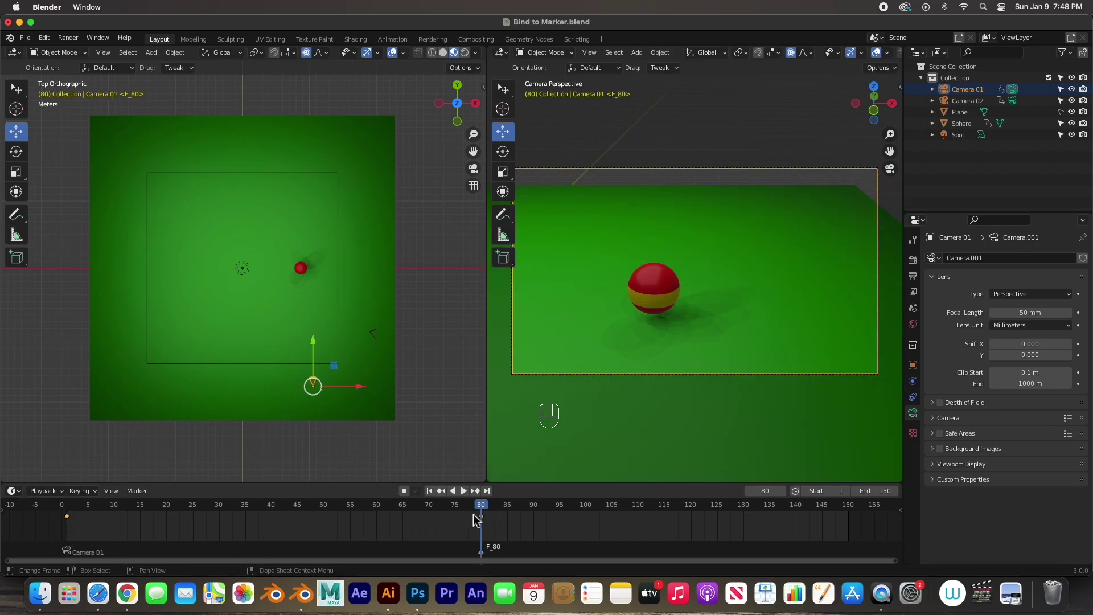
Make Camera 02 the active scene camera and leave it selected at frame 80
left_click(1013, 103)
left_click(1013, 102)
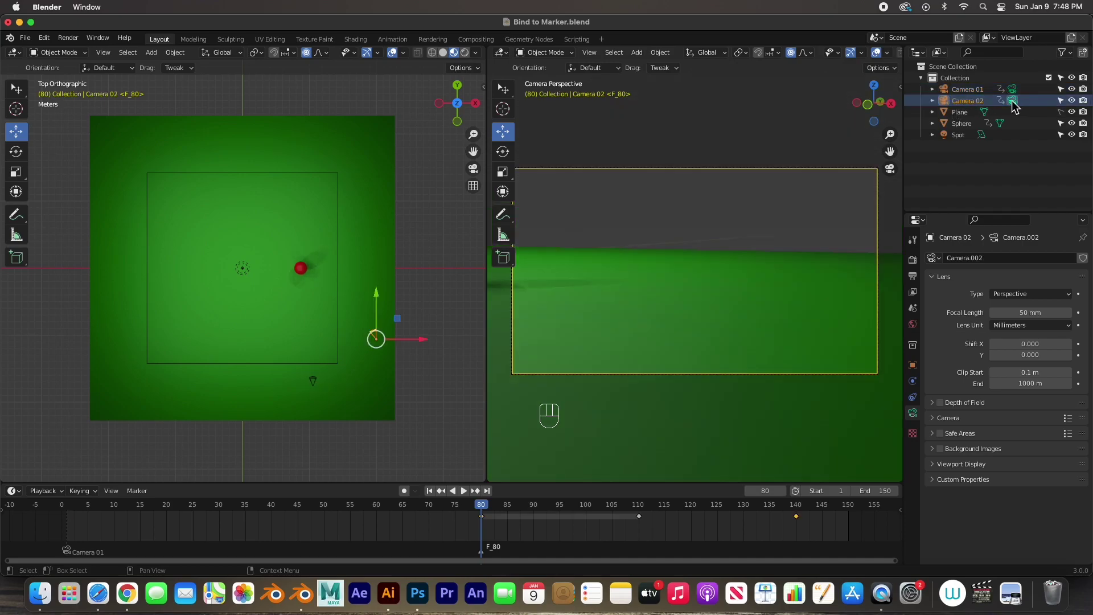
left_click(969, 90)
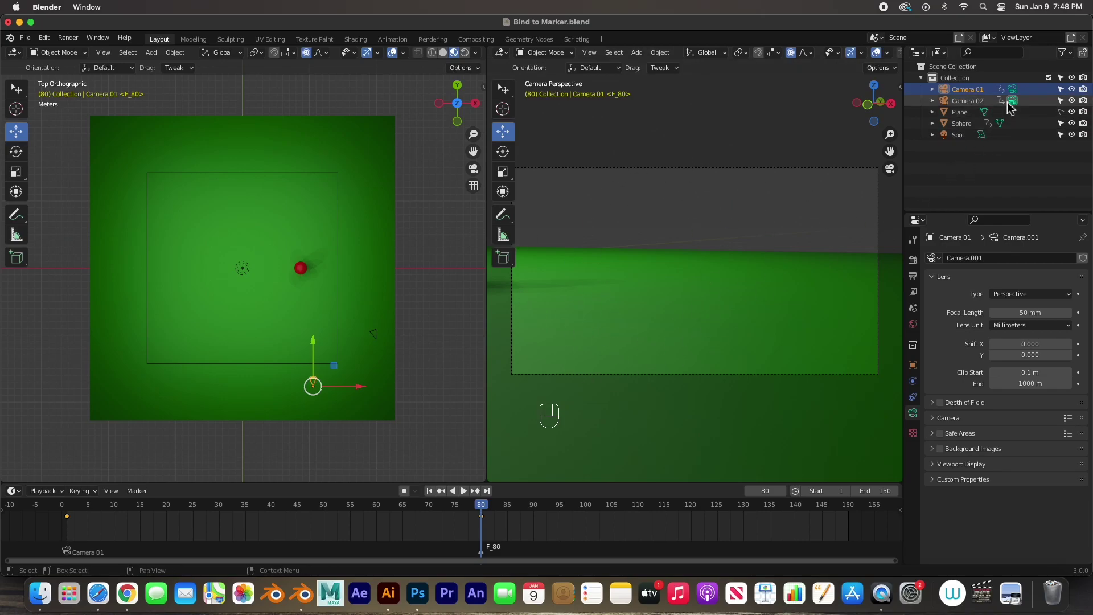
left_click(960, 102)
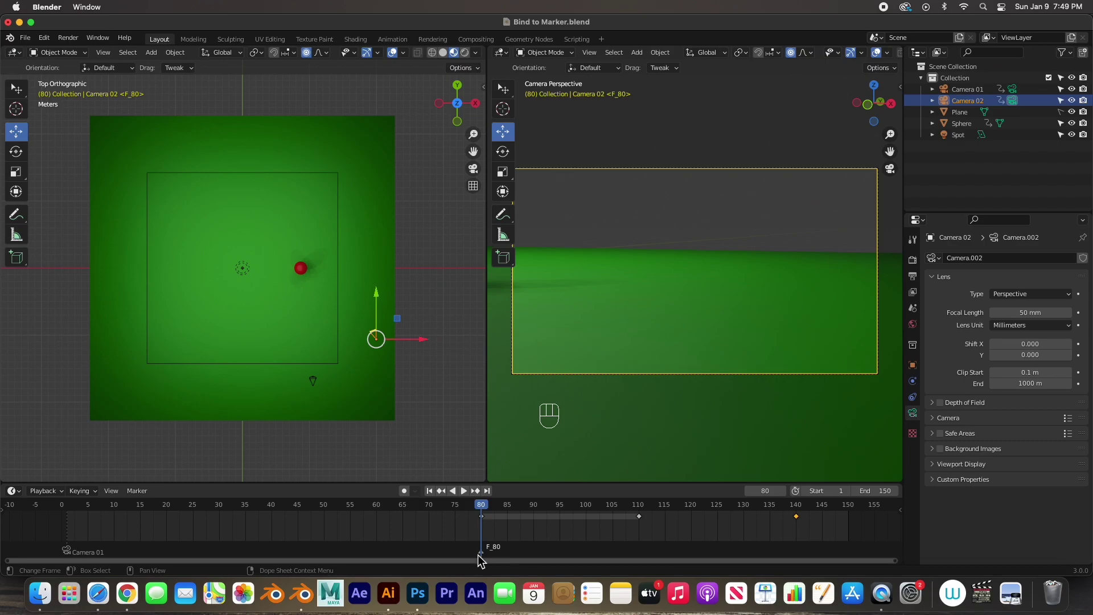
Bind Camera 02 to the F_80 marker and return to frame 1
left_click(138, 492)
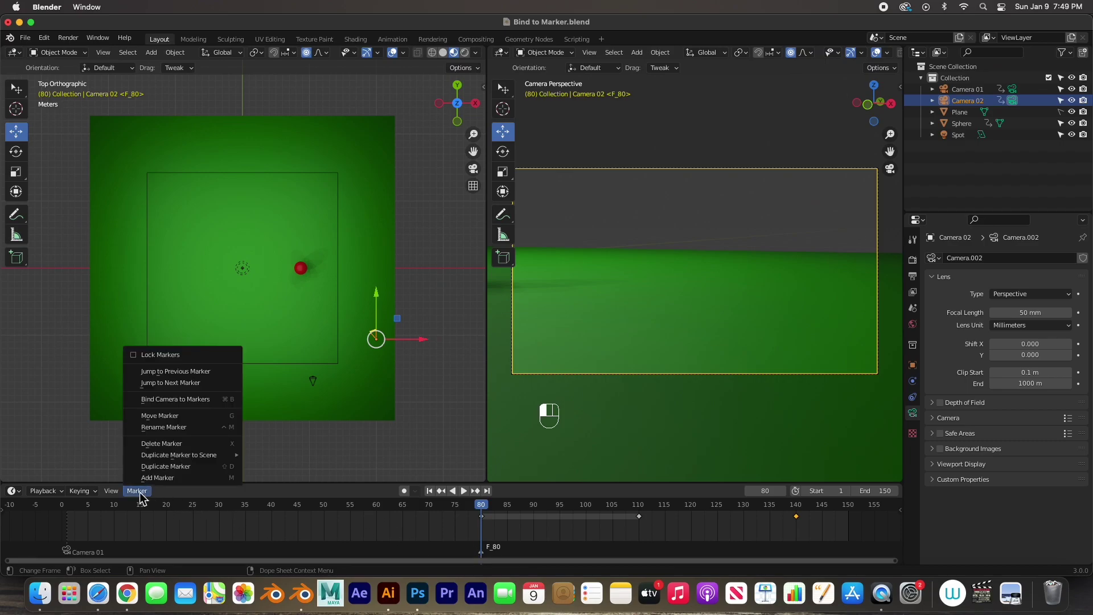
left_click(158, 400)
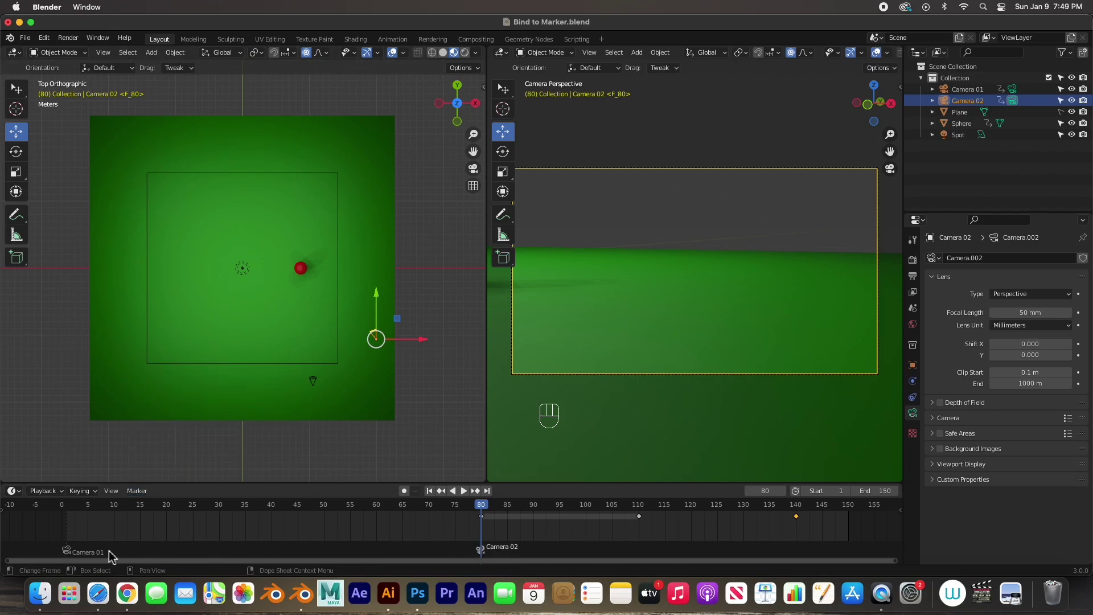
left_click(430, 492)
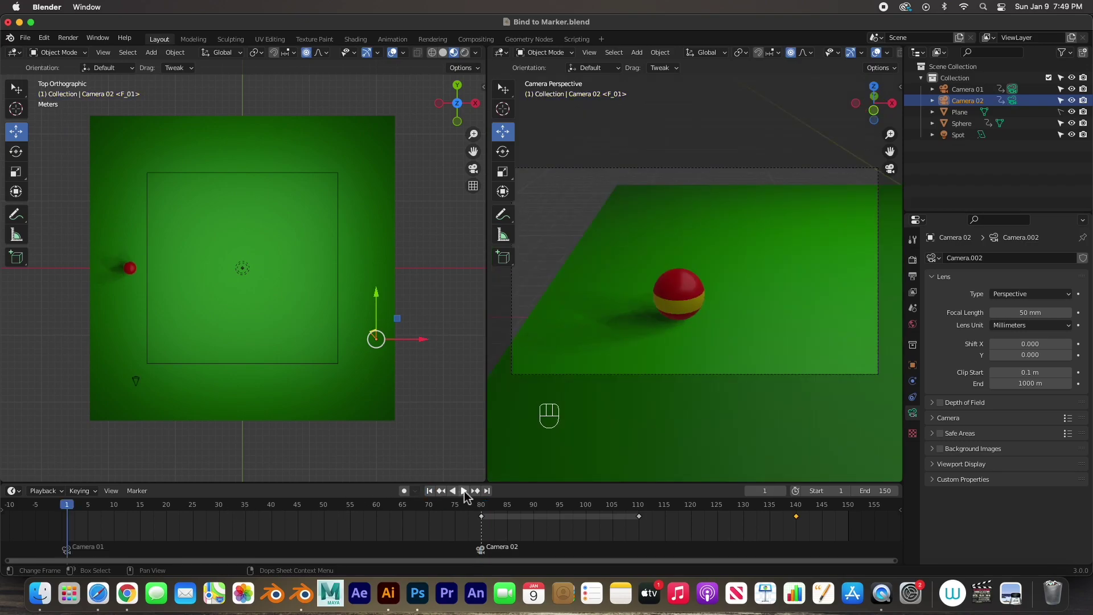
Play the animation to confirm the camera switch, then switch to the browser
left_click(465, 492)
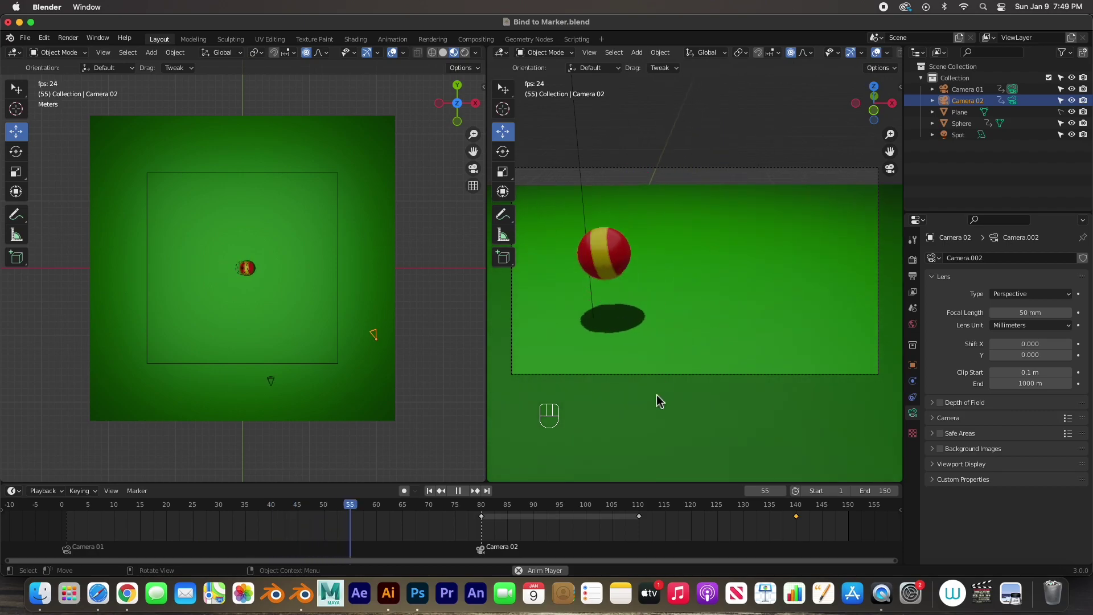
left_click(459, 491)
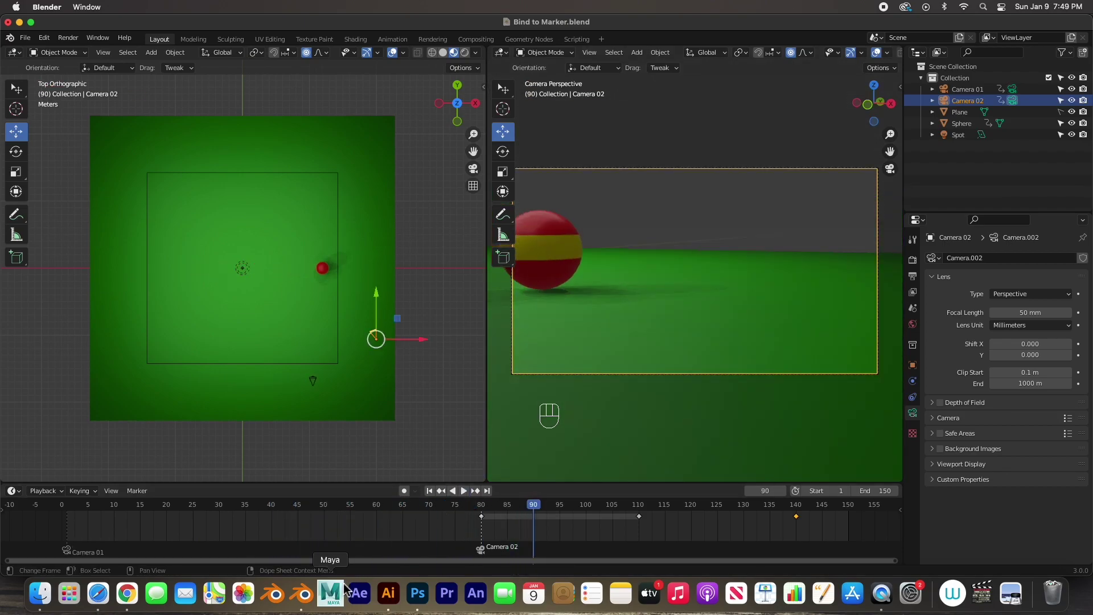
key("super+Tab")
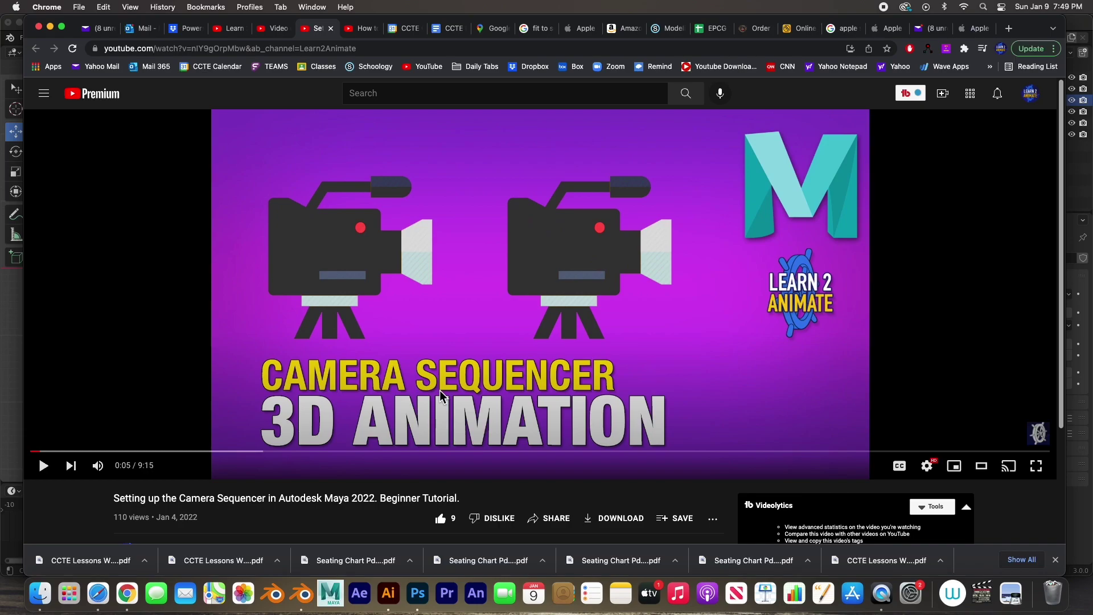
Return to Blender after viewing the Maya 2022 Camera Sequencer tutorial
left_click(304, 593)
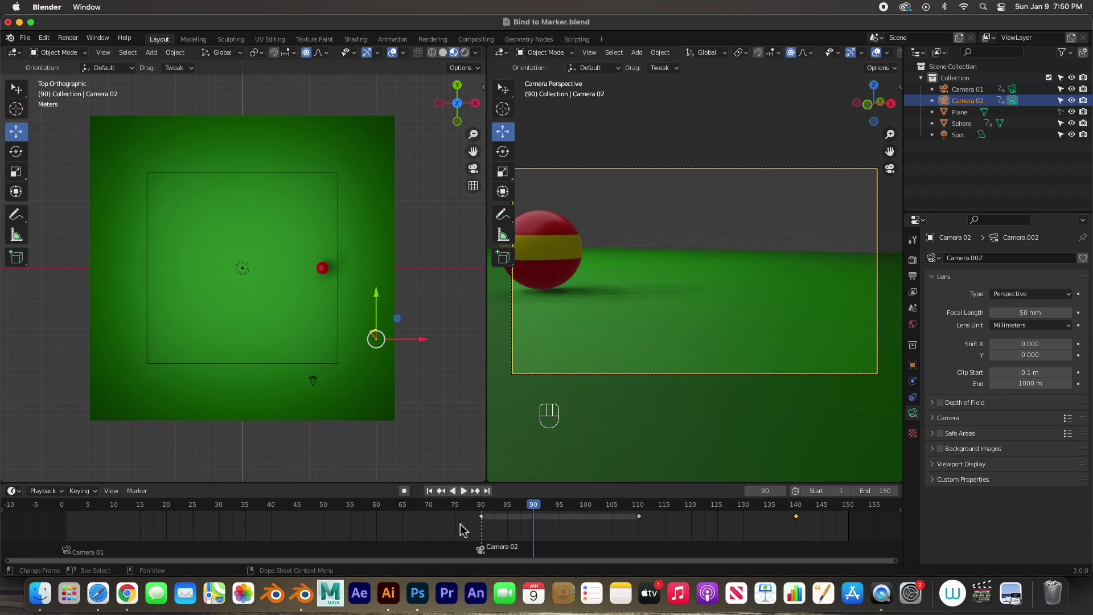
Rewind to frame 1 and set the render output folder to the Desktop
left_click_drag(477, 511, 68, 519)
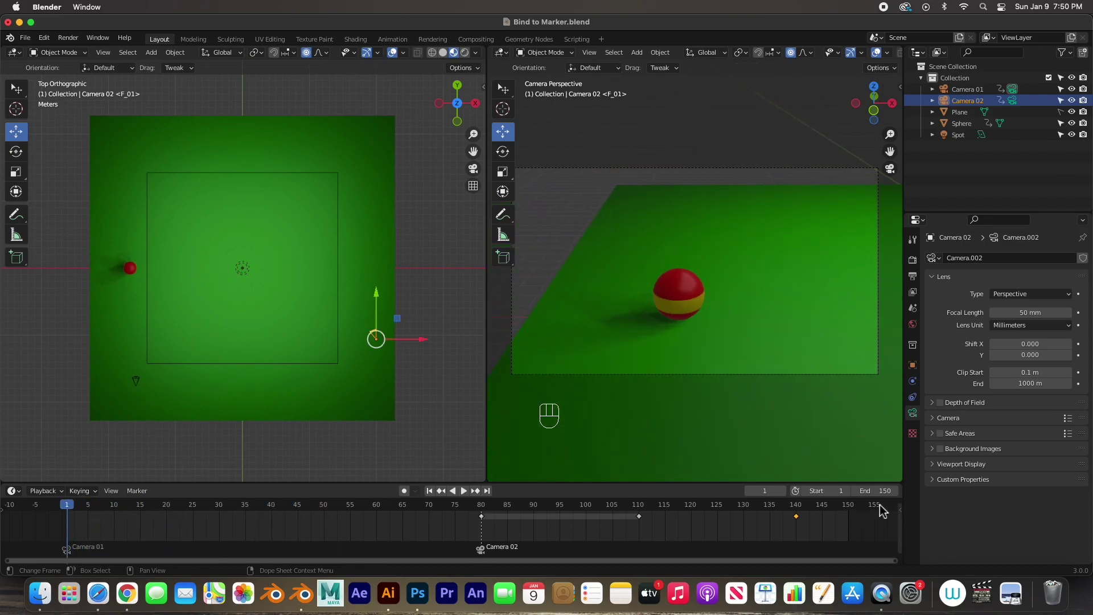
left_click(913, 276)
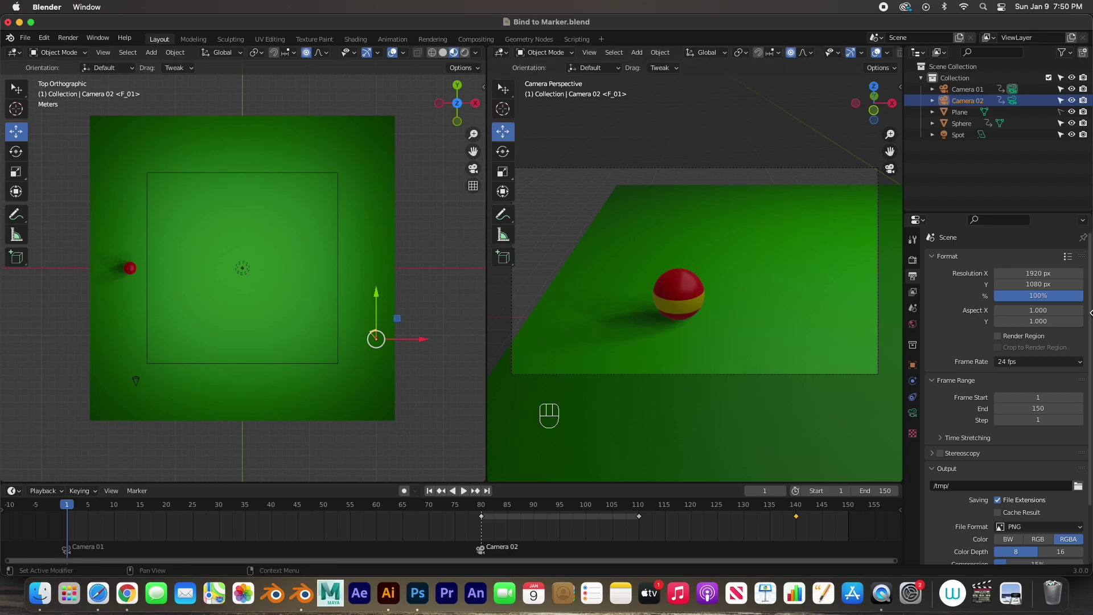
scroll(1037, 410, "down", 3)
left_click(1078, 418)
left_click(38, 129)
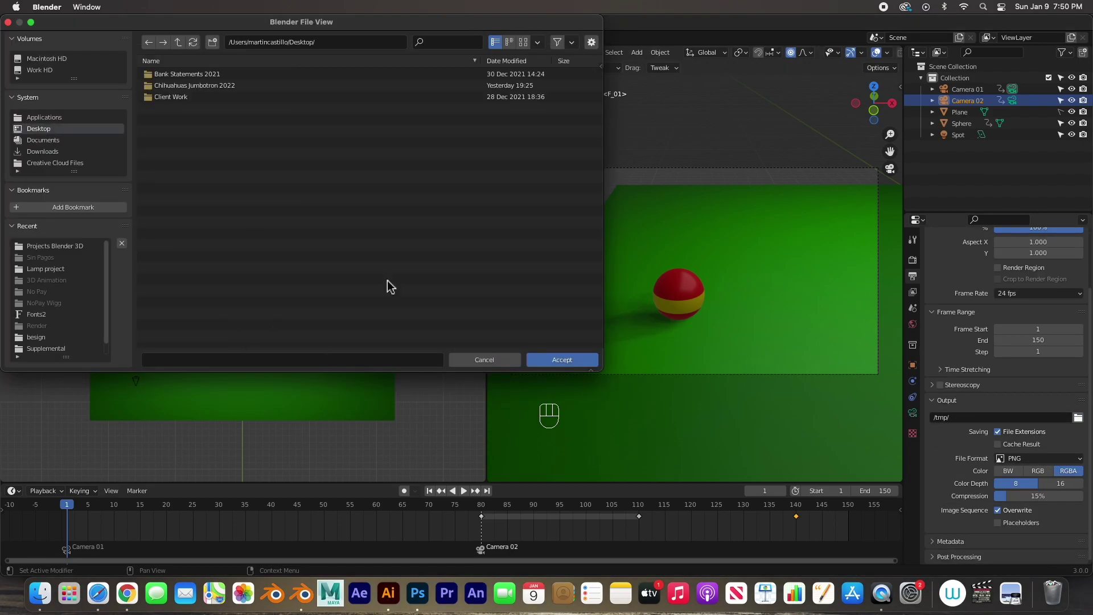
left_click(562, 359)
Set the output file format to FFmpeg Video with a Quicktime container
left_click(1037, 458)
left_click(1038, 516)
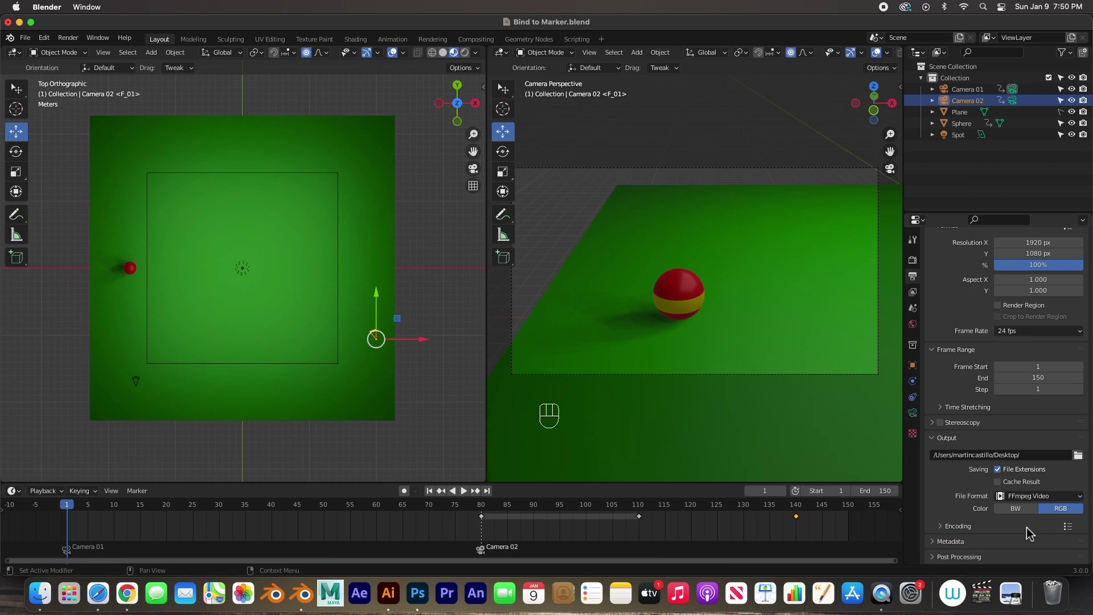
scroll(1024, 453, "down", 3)
left_click(1014, 366)
scroll(1008, 500, "up", 3)
Name the output file Bind Camera to Marker and render the animation
left_click(1077, 396)
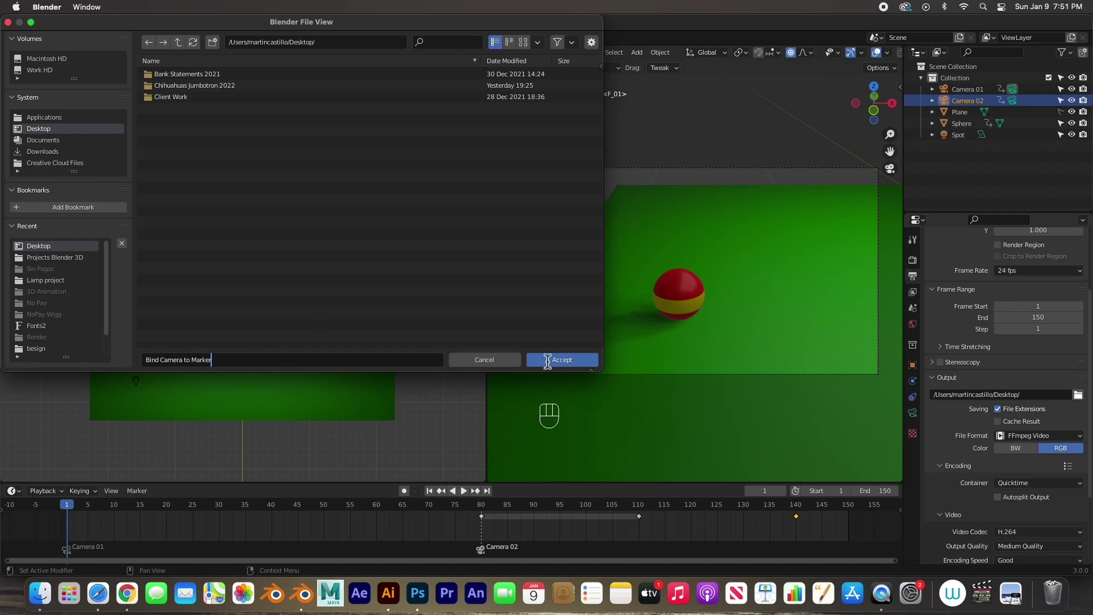
left_click(546, 361)
left_click(67, 38)
left_click(73, 59)
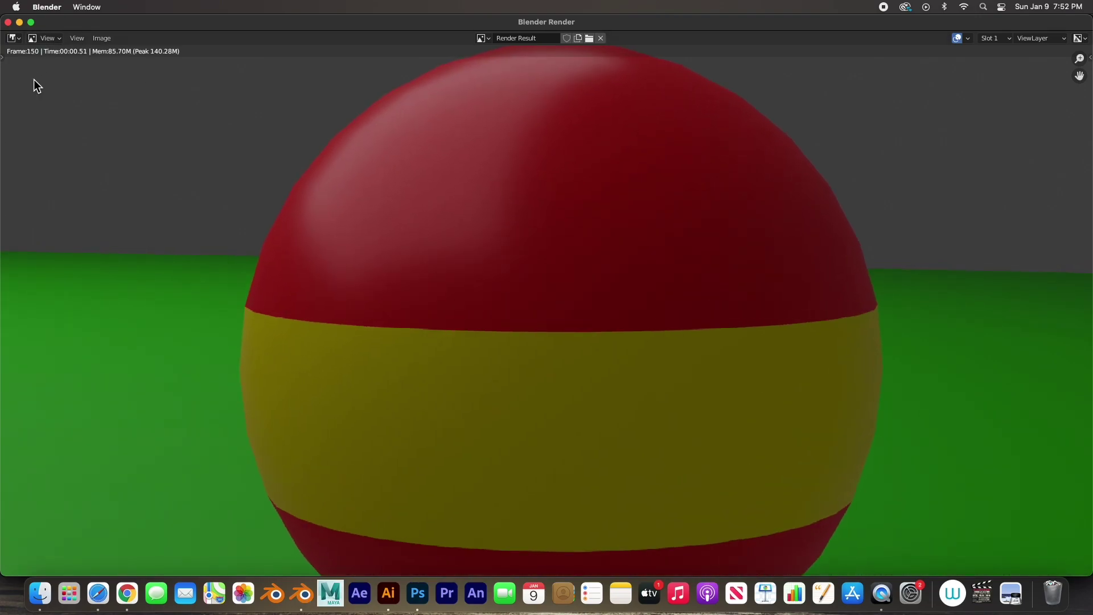
Close the render window and Quick Look Bind Camera to Marker0001-0150.mov
left_click(8, 22)
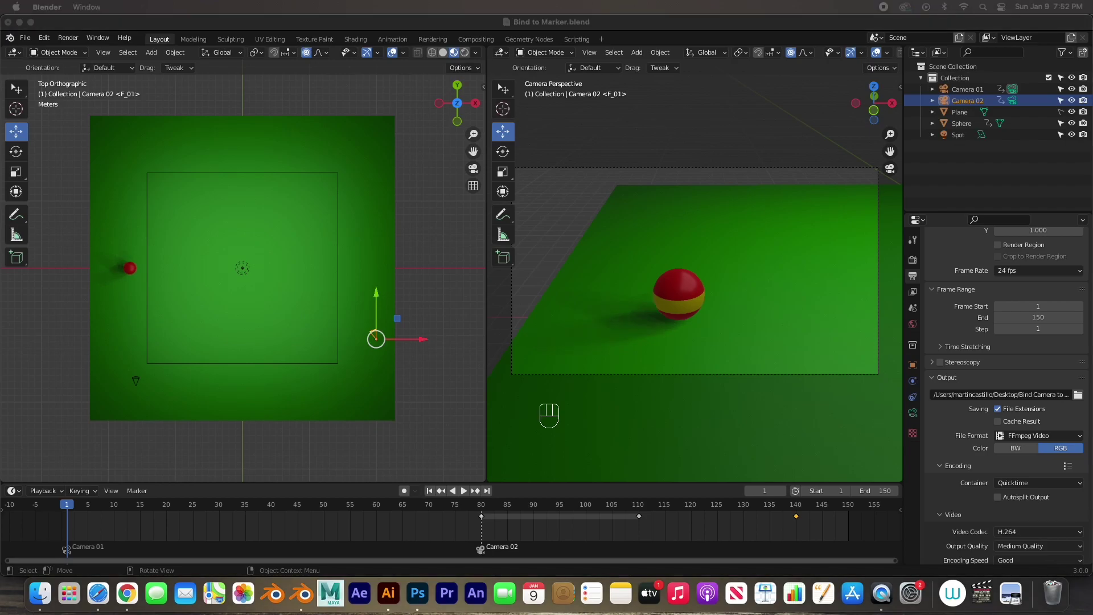
key("space")
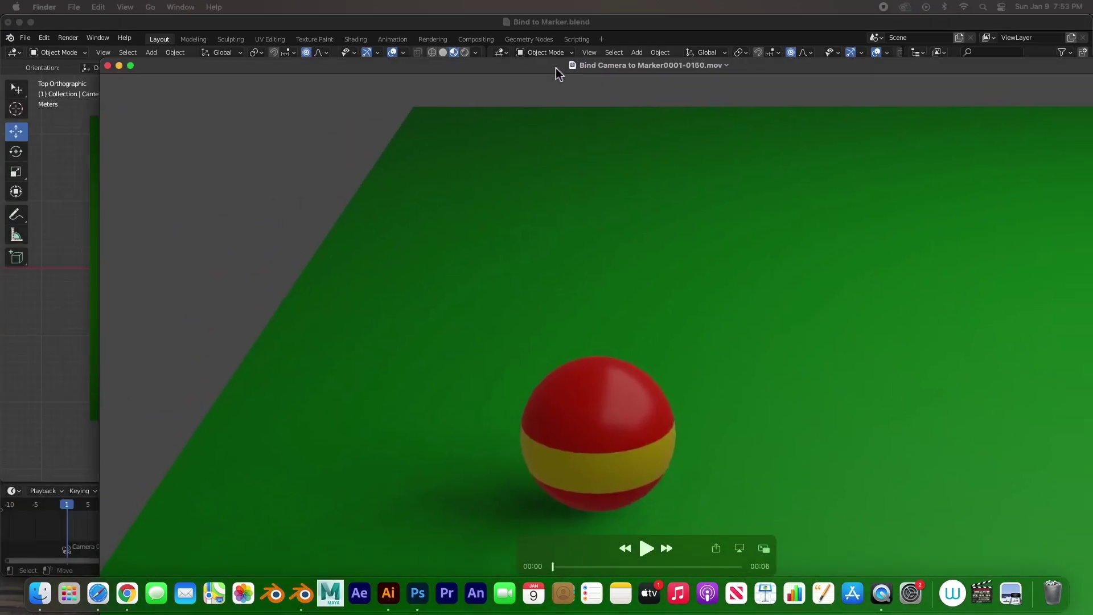
Shift the QuickTime window right and play Bind Camera to Marker0001-0150.mov
left_click_drag(205, 25, 248, 24)
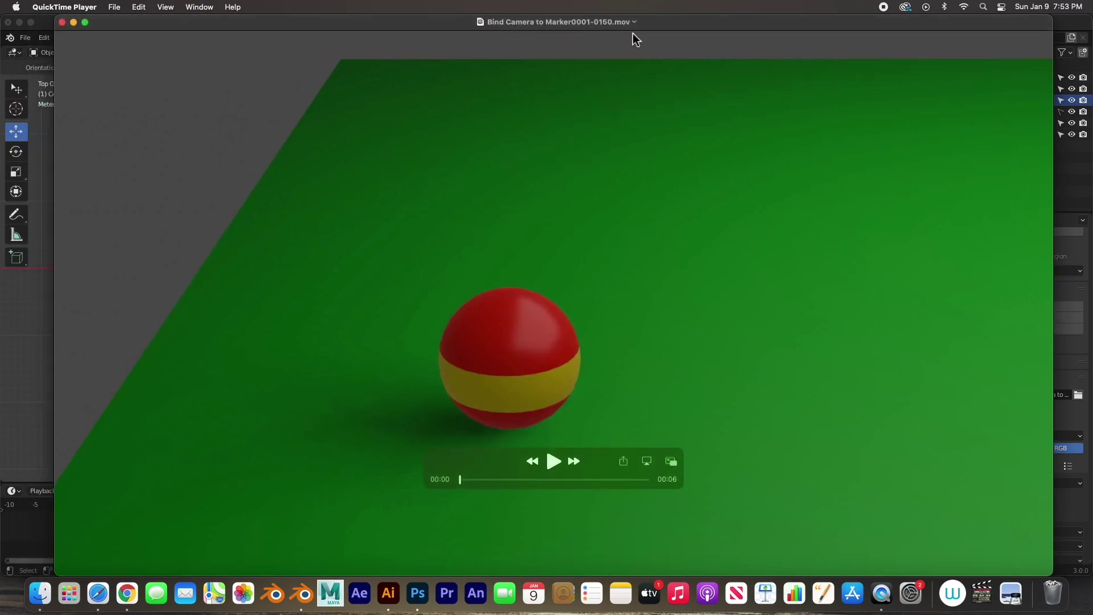
left_click(552, 461)
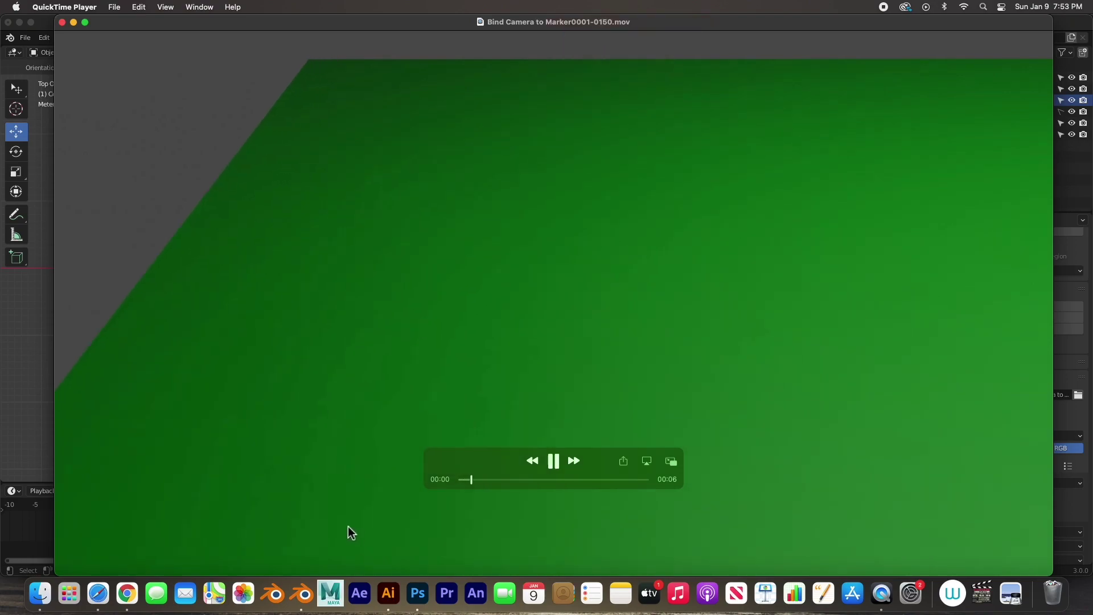